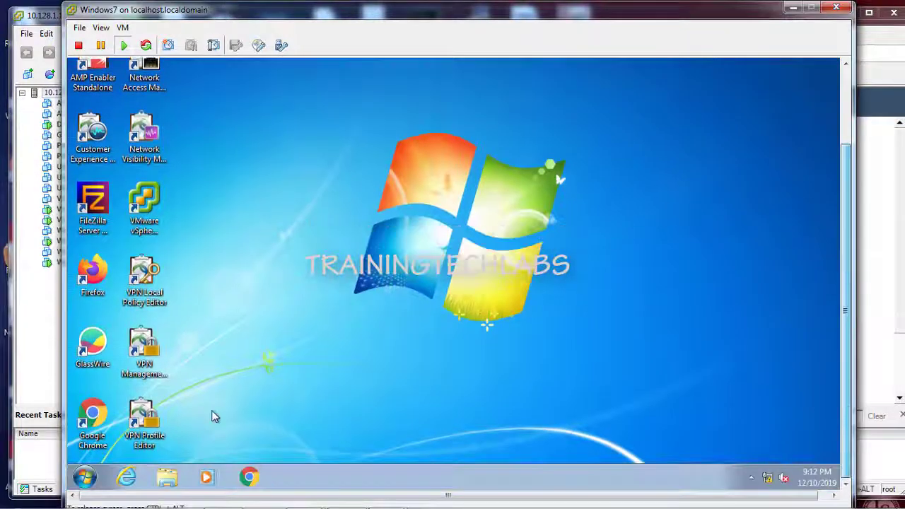
Step: Open the Network and Sharing Center from the tray network icon
{"action": "left_click", "coordinate": [85, 478]}
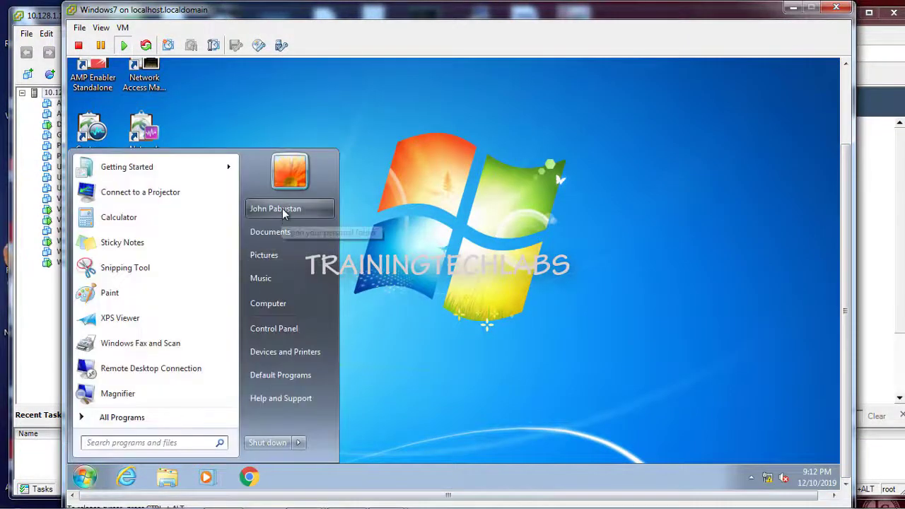
{"action": "left_click", "coordinate": [397, 255]}
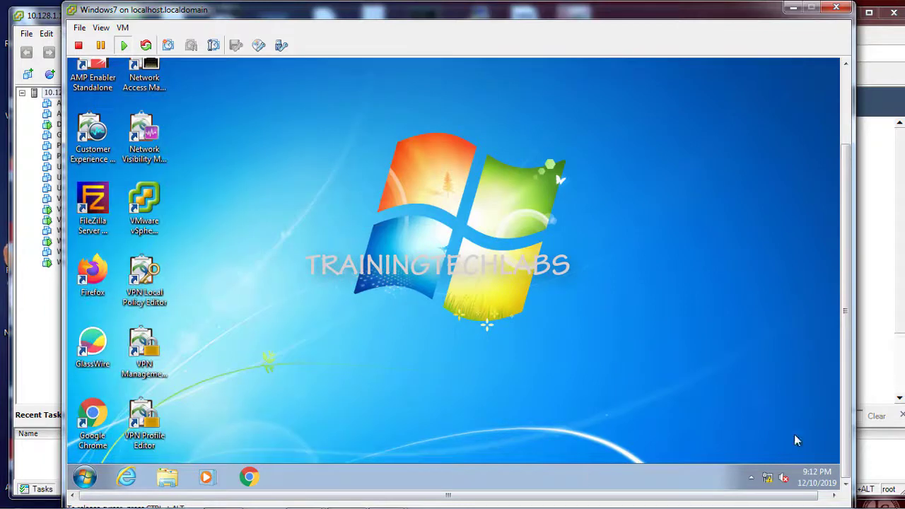
{"action": "right_click", "coordinate": [769, 481]}
{"action": "left_click", "coordinate": [758, 467]}
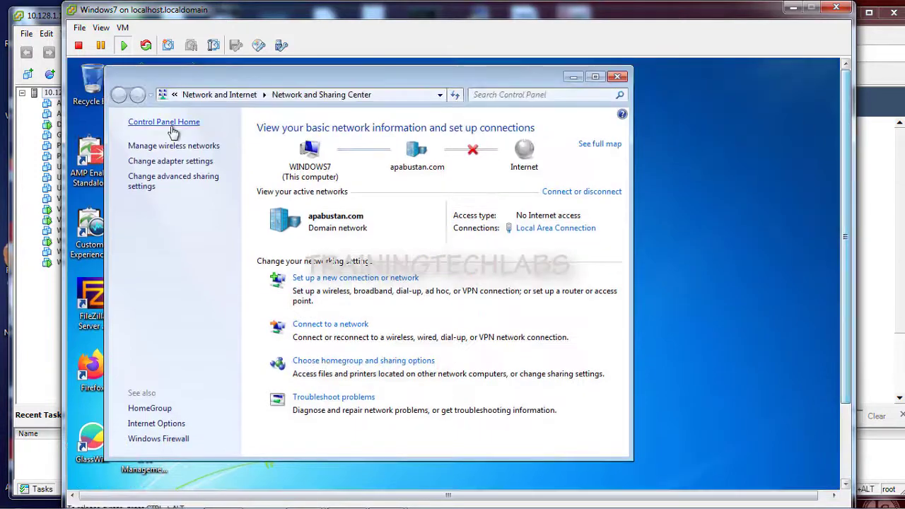
Step: Open the Local Area Connection properties from the adapter list, approving with administrator credentials
{"action": "left_click", "coordinate": [168, 161]}
{"action": "left_click", "coordinate": [143, 149]}
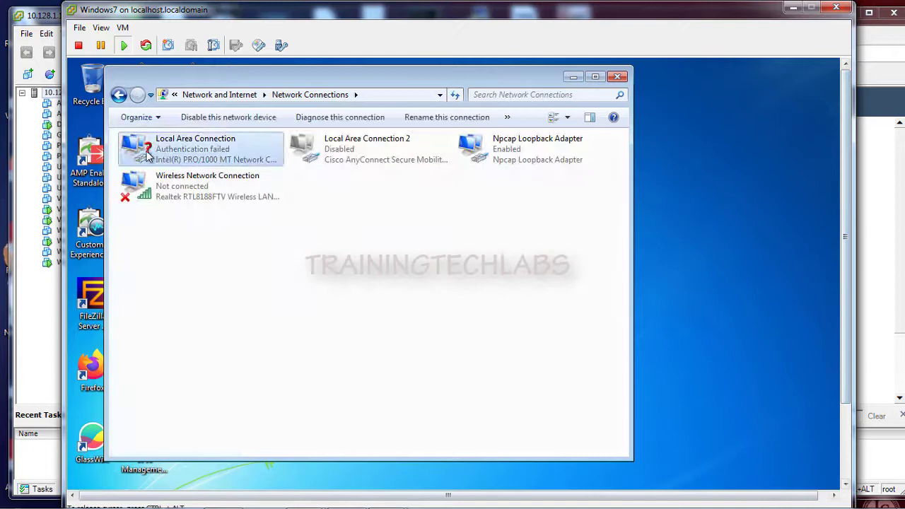
{"action": "right_click", "coordinate": [143, 149]}
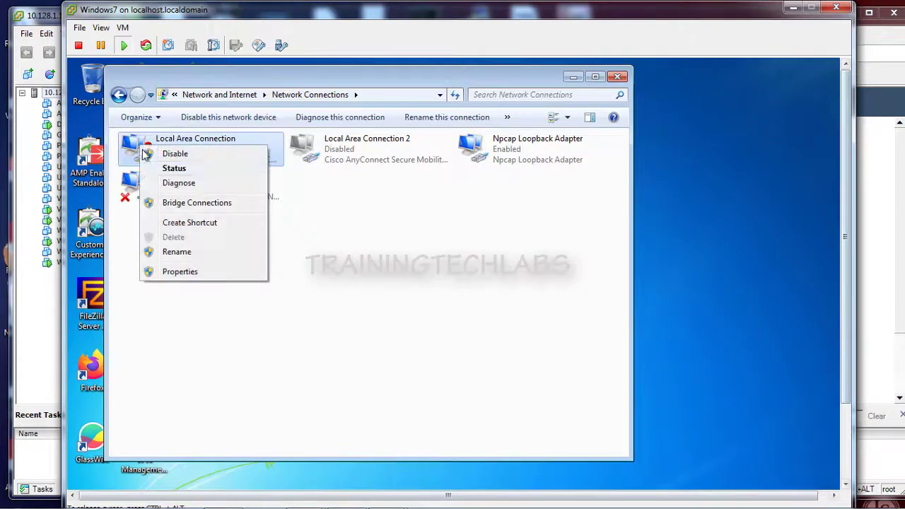
{"action": "left_click", "coordinate": [179, 274]}
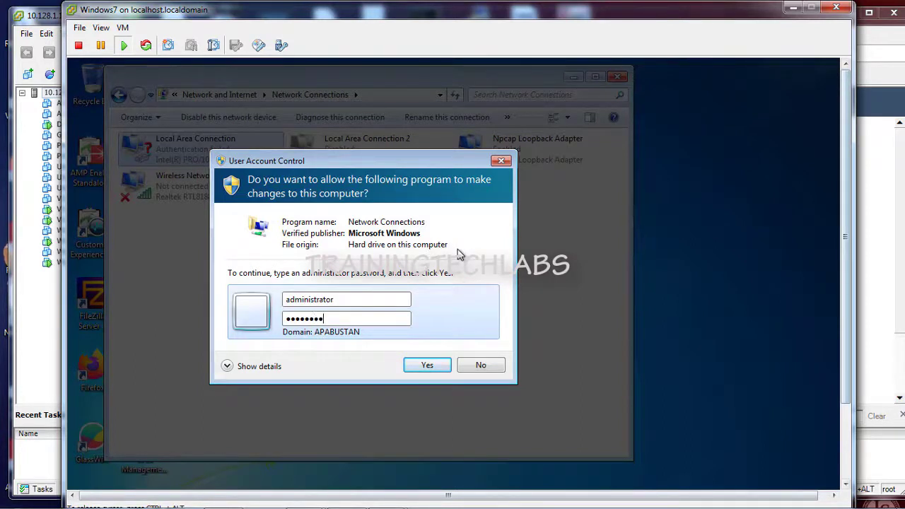
{"action": "key", "text": "Return"}
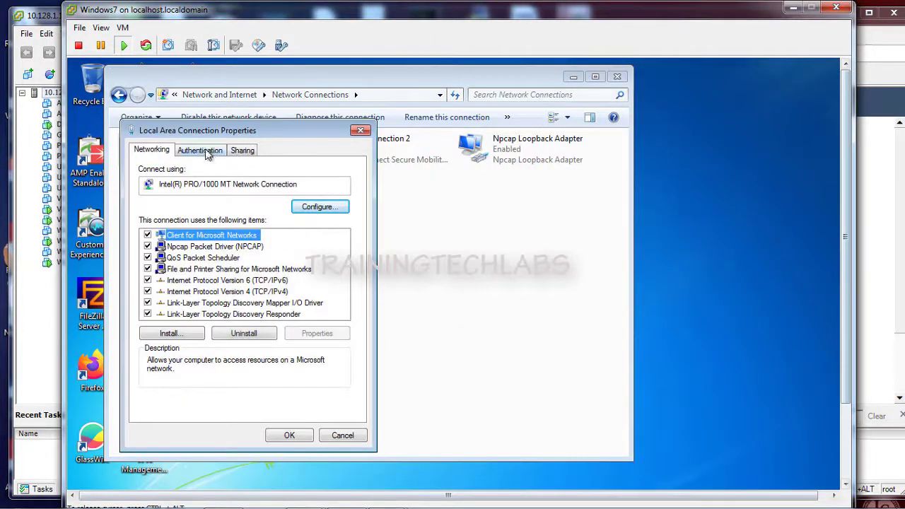
Step: On the Authentication tab, set the 802.1X additional settings mode to User authentication
{"action": "left_click", "coordinate": [201, 151]}
{"action": "left_click", "coordinate": [187, 337]}
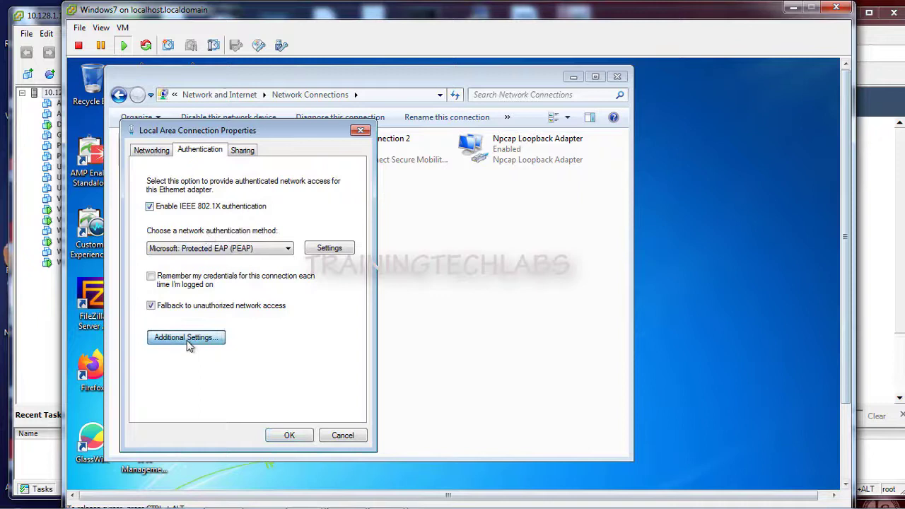
{"action": "left_click", "coordinate": [239, 238]}
{"action": "left_click", "coordinate": [227, 267]}
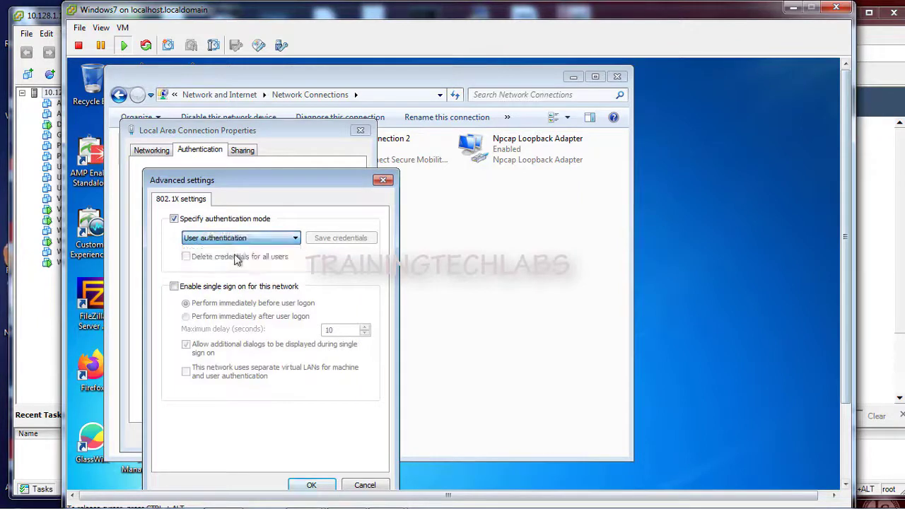
{"action": "left_click", "coordinate": [312, 485]}
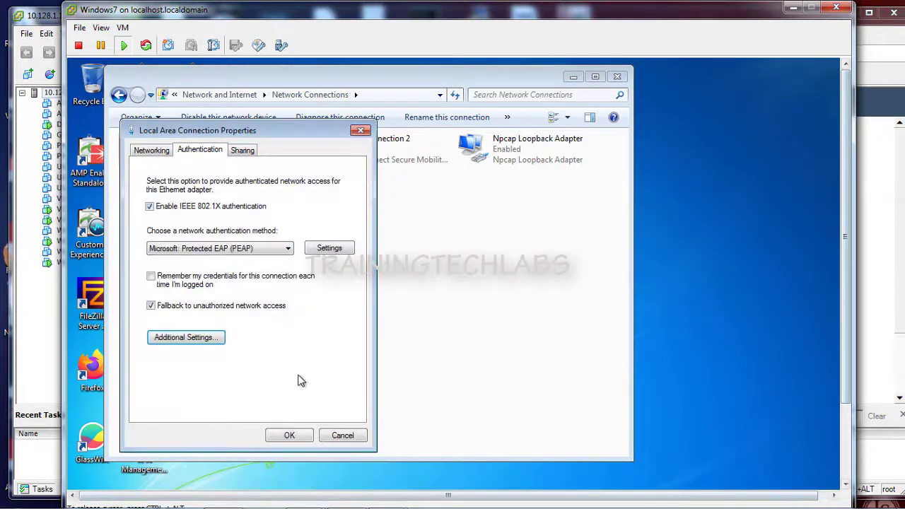
{"action": "left_click", "coordinate": [186, 338]}
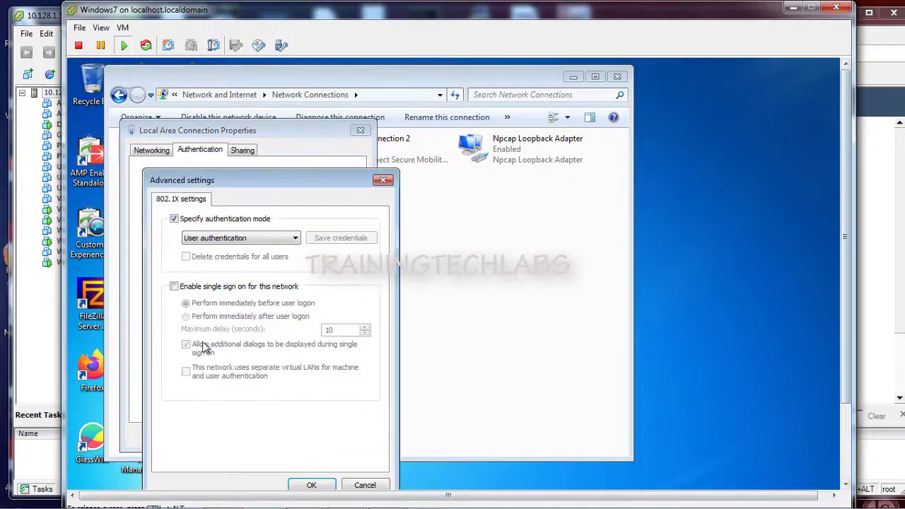
{"action": "left_click", "coordinate": [309, 485]}
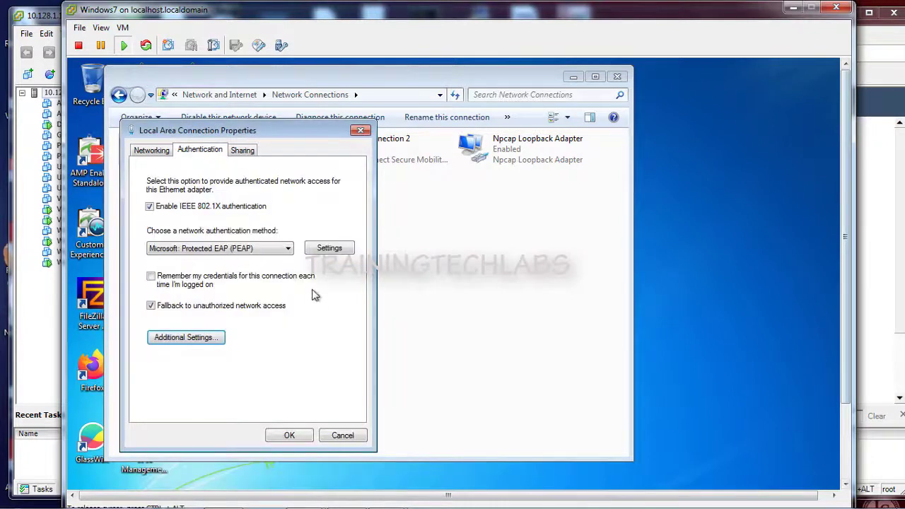
Step: Accept the Protected EAP settings and apply the wired connection's properties
{"action": "left_click", "coordinate": [329, 249]}
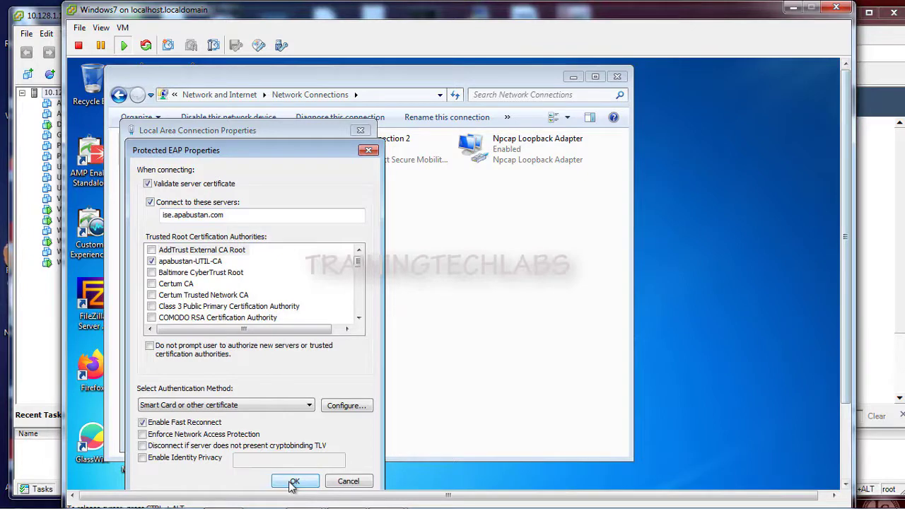
{"action": "left_click", "coordinate": [293, 482]}
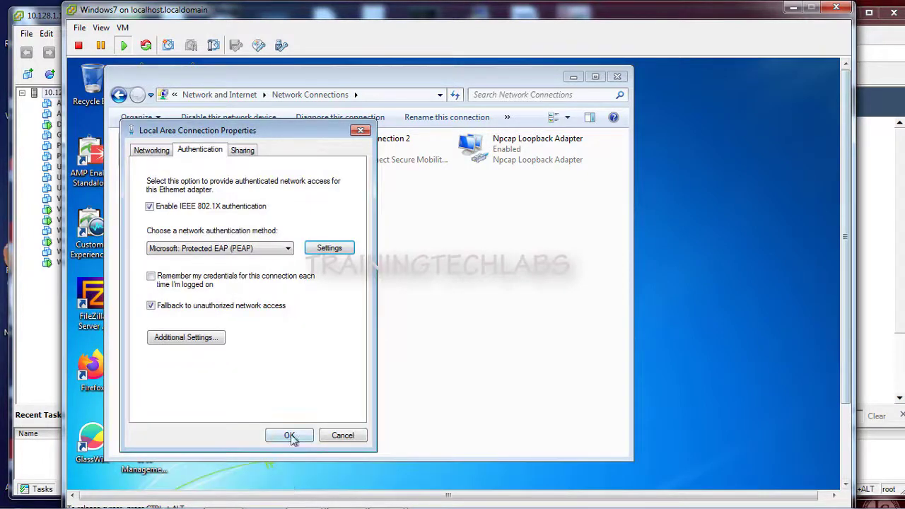
{"action": "left_click", "coordinate": [289, 436]}
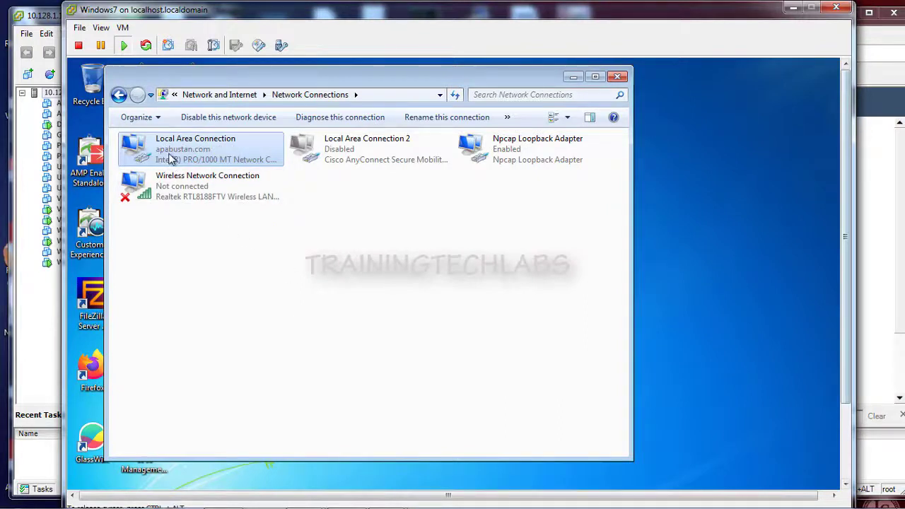
Step: In Firefox, go to Operations > RADIUS > Live Logs in ISE
{"action": "left_click", "coordinate": [237, 500]}
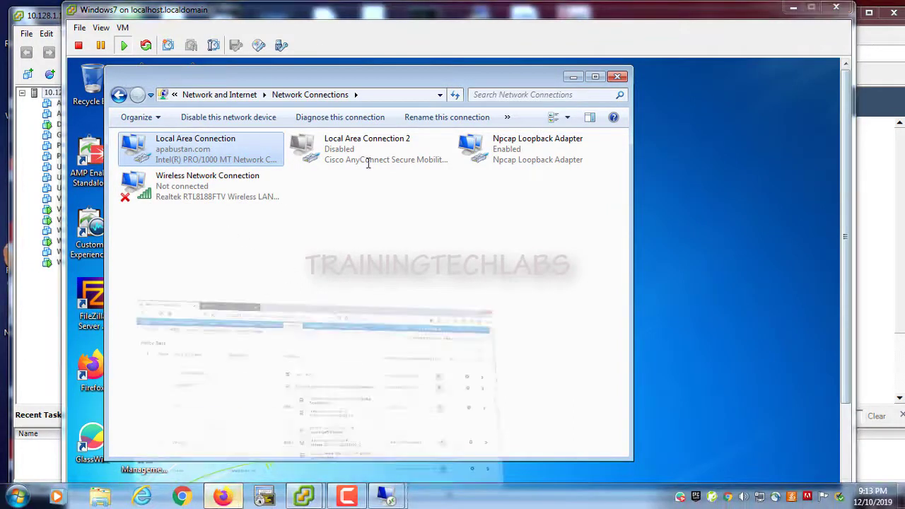
{"action": "mouse_move", "coordinate": [325, 64]}
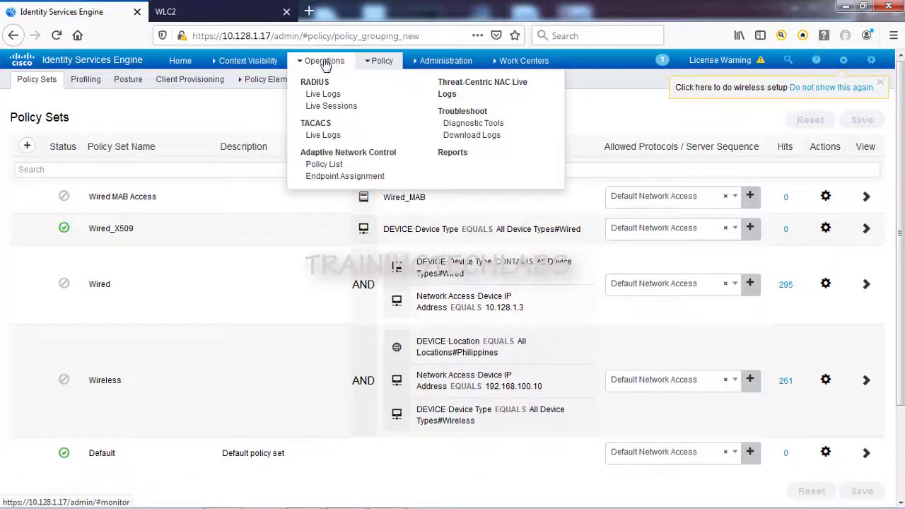
{"action": "left_click", "coordinate": [320, 94]}
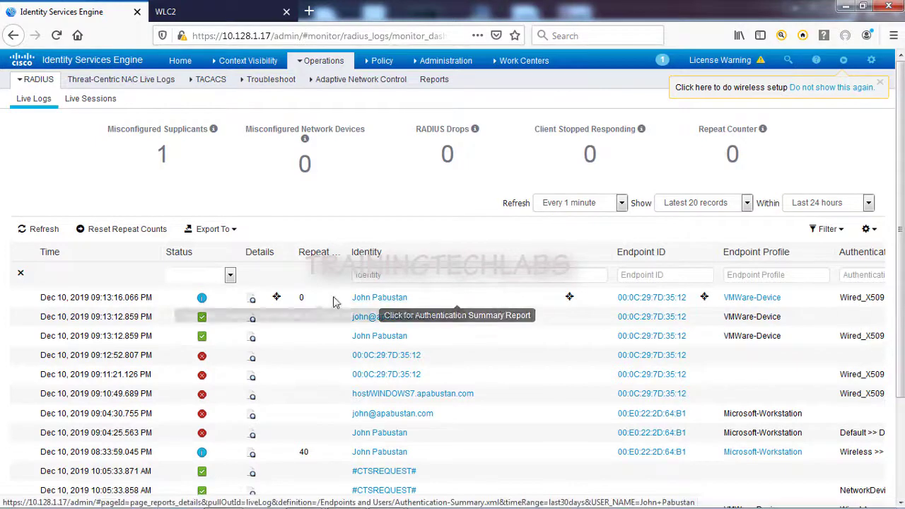
Step: Open the newest entry's detail report; highlight 5200 Authentication succeeded, user, policy, and Wired Access Contractor rule
{"action": "left_click", "coordinate": [253, 300]}
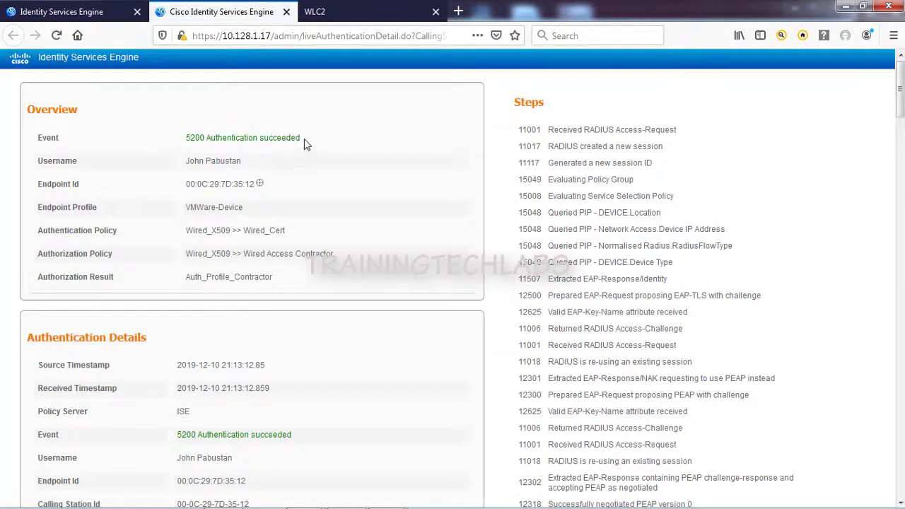
{"action": "left_click_drag", "start_coordinate": [304, 140], "coordinate": [190, 140]}
{"action": "left_click_drag", "start_coordinate": [241, 162], "coordinate": [187, 163]}
{"action": "left_click", "coordinate": [247, 213]}
{"action": "left_click_drag", "start_coordinate": [243, 208], "coordinate": [246, 259]}
{"action": "left_click", "coordinate": [287, 257]}
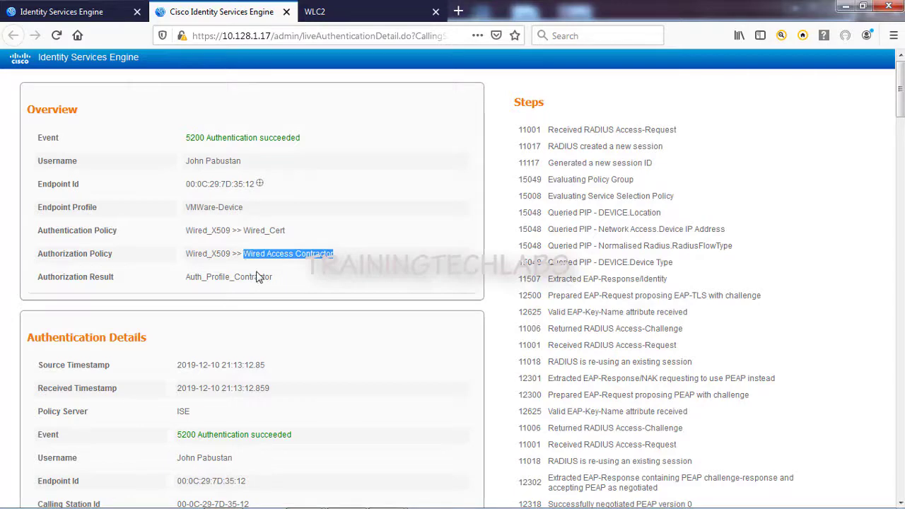
Step: Highlight the Auth_Profile_Contractor authorization result and the dot1x authentication method
{"action": "scroll", "coordinate": [258, 278], "scroll_direction": "down", "scroll_amount": 2}
{"action": "left_click_drag", "start_coordinate": [271, 211], "coordinate": [188, 211]}
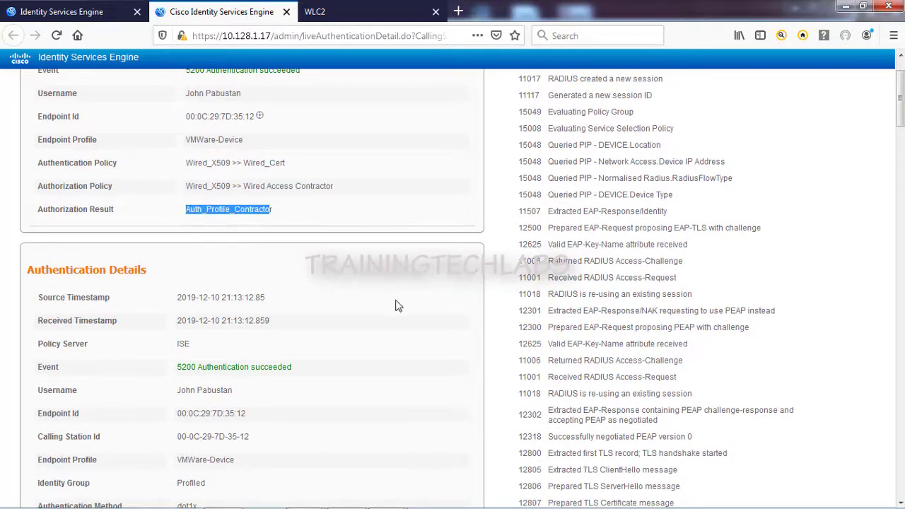
{"action": "scroll", "coordinate": [368, 309], "scroll_direction": "down", "scroll_amount": 4}
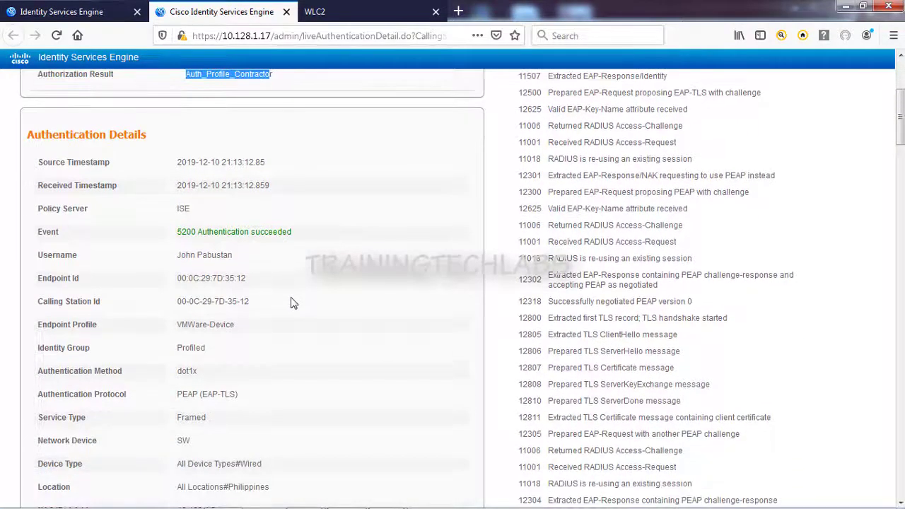
{"action": "scroll", "coordinate": [294, 303], "scroll_direction": "down", "scroll_amount": 2}
{"action": "left_click_drag", "start_coordinate": [240, 327], "coordinate": [222, 328]}
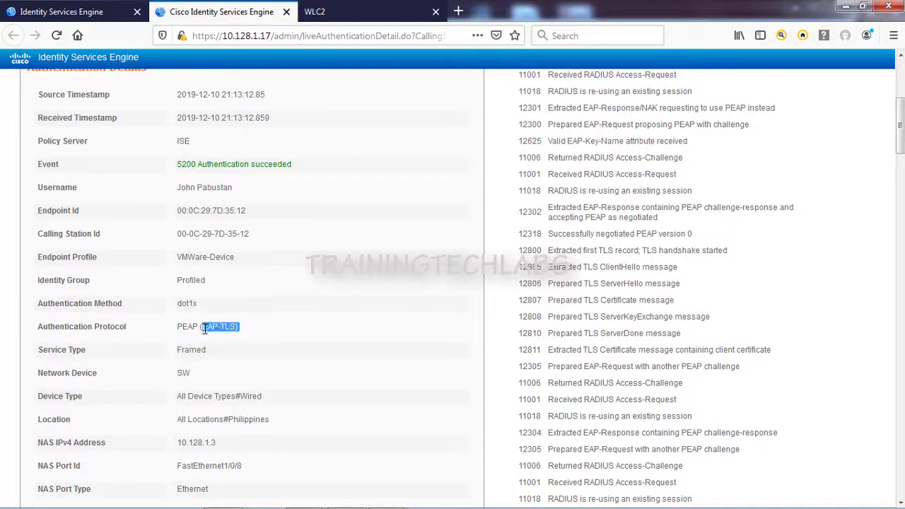
{"action": "left_click", "coordinate": [193, 305]}
{"action": "scroll", "coordinate": [253, 311], "scroll_direction": "down", "scroll_amount": 4}
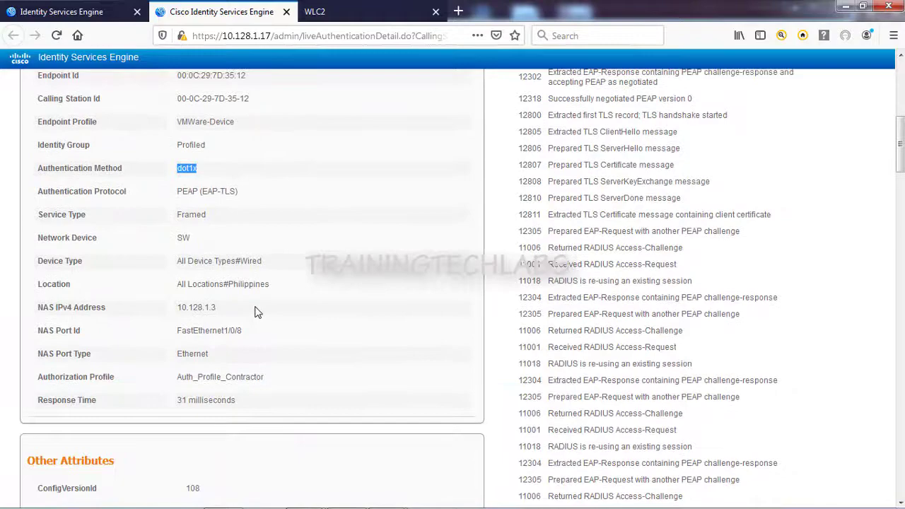
{"action": "scroll", "coordinate": [268, 344], "scroll_direction": "down", "scroll_amount": 12}
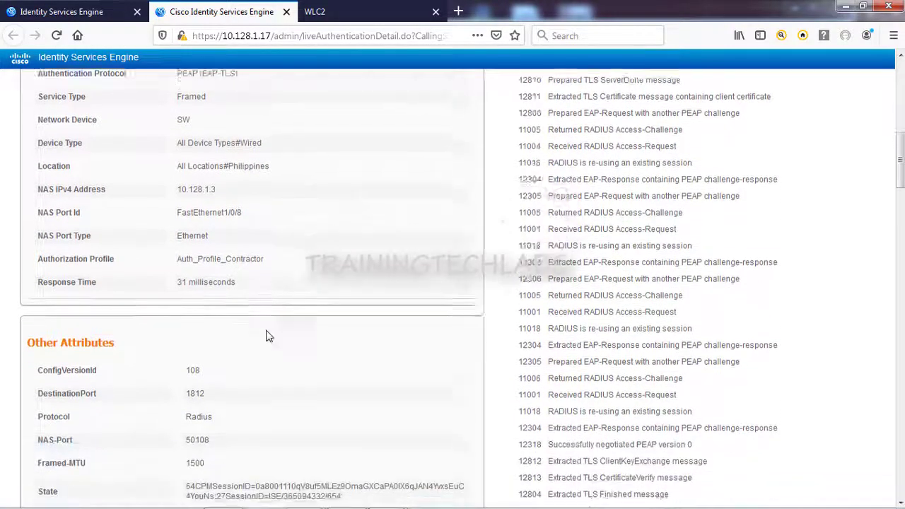
{"action": "scroll", "coordinate": [259, 291], "scroll_direction": "down", "scroll_amount": 5}
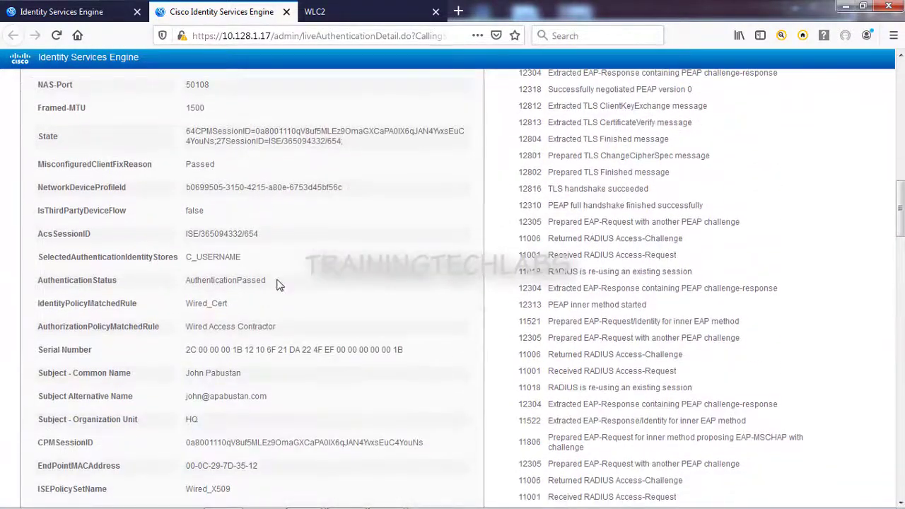
{"action": "scroll", "coordinate": [277, 285], "scroll_direction": "down", "scroll_amount": 4}
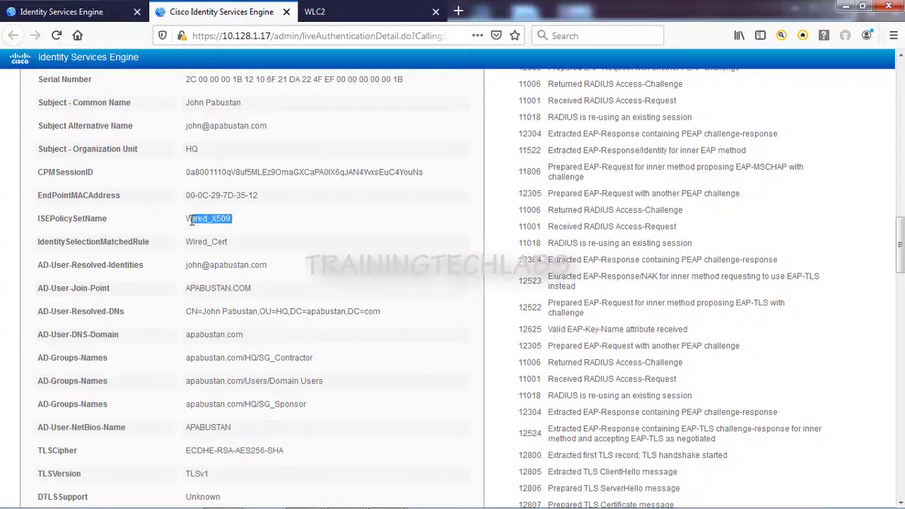
Step: Highlight the Wired_Cert identity rule in the authentication details
{"action": "left_click_drag", "start_coordinate": [231, 247], "coordinate": [177, 245]}
{"action": "scroll", "coordinate": [211, 269], "scroll_direction": "down", "scroll_amount": 2}
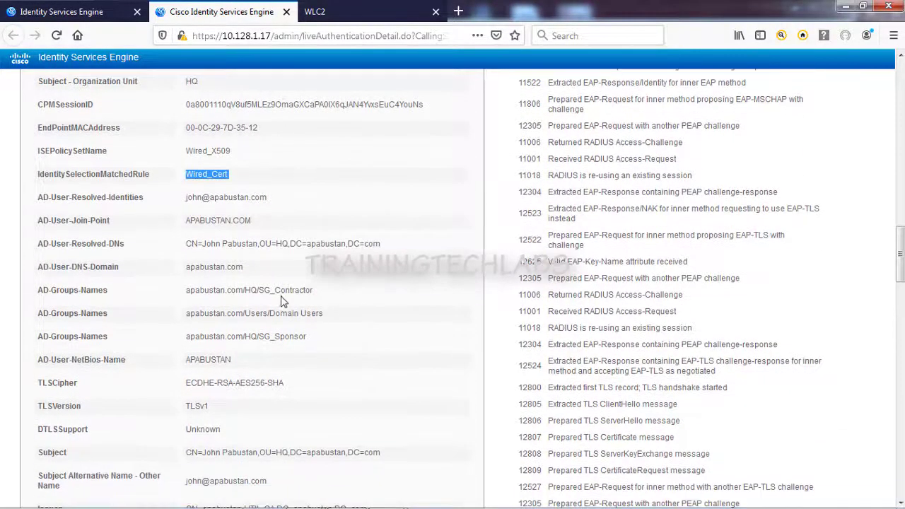
{"action": "left_click_drag", "start_coordinate": [314, 291], "coordinate": [182, 273]}
{"action": "scroll", "coordinate": [269, 331], "scroll_direction": "down", "scroll_amount": 4}
{"action": "scroll", "coordinate": [222, 297], "scroll_direction": "down", "scroll_amount": 2}
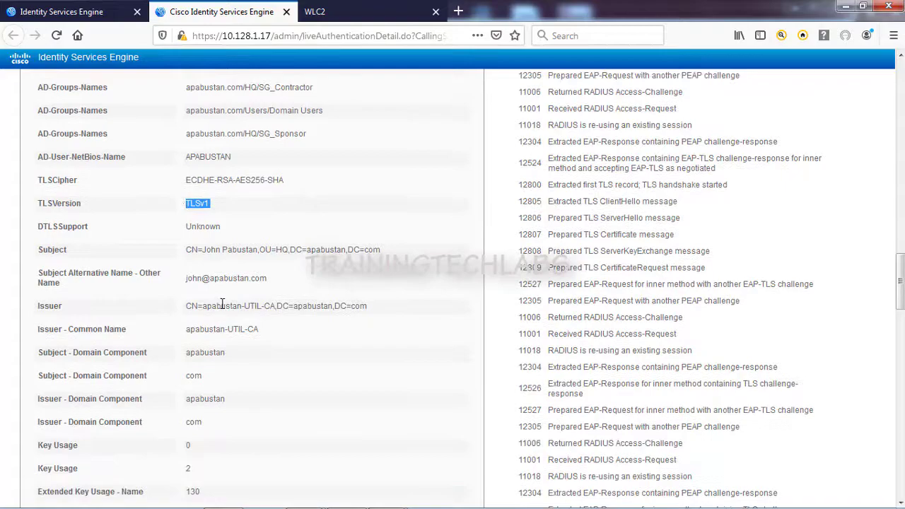
{"action": "scroll", "coordinate": [222, 304], "scroll_direction": "down", "scroll_amount": 19}
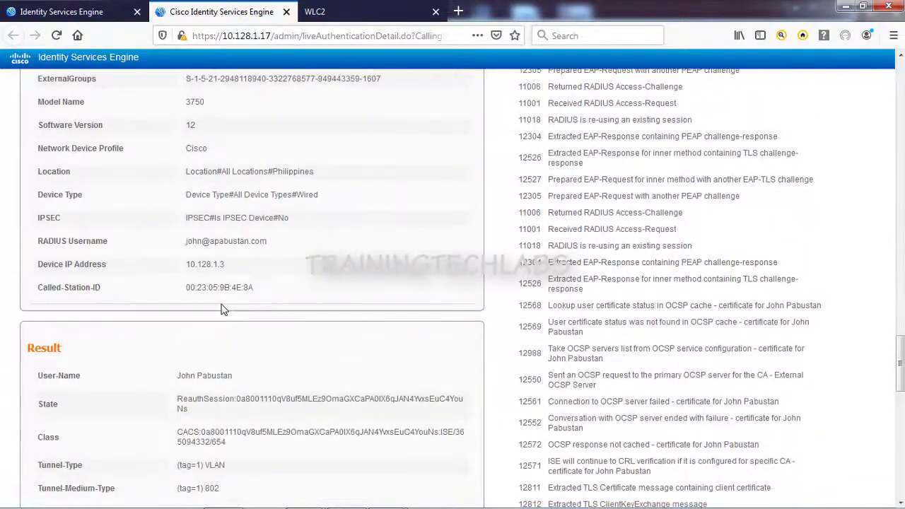
{"action": "scroll", "coordinate": [222, 309], "scroll_direction": "up", "scroll_amount": 5}
{"action": "scroll", "coordinate": [224, 312], "scroll_direction": "down", "scroll_amount": 11}
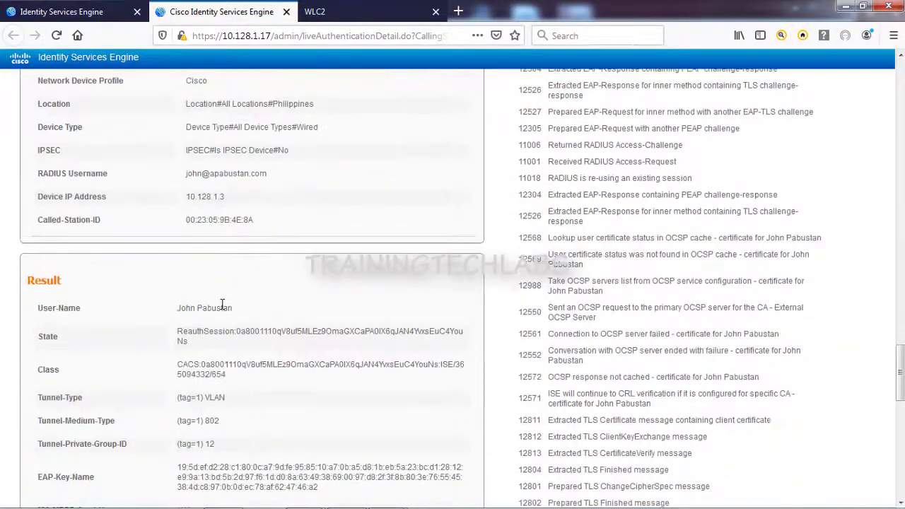
Step: Highlight the Tunnel-Private-Group-ID value VLAN 12 in the Result section, then scroll back up
{"action": "left_click_drag", "start_coordinate": [179, 311], "coordinate": [246, 312]}
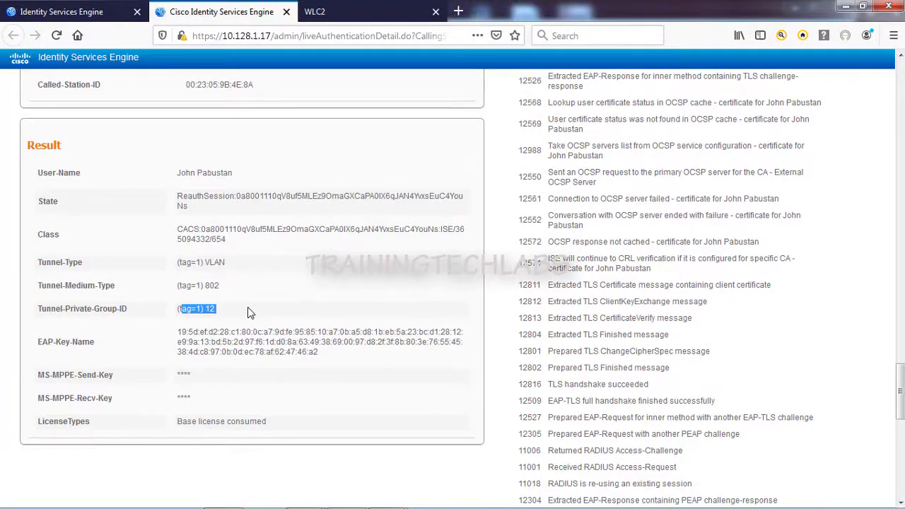
{"action": "scroll", "coordinate": [249, 313], "scroll_direction": "up", "scroll_amount": 20}
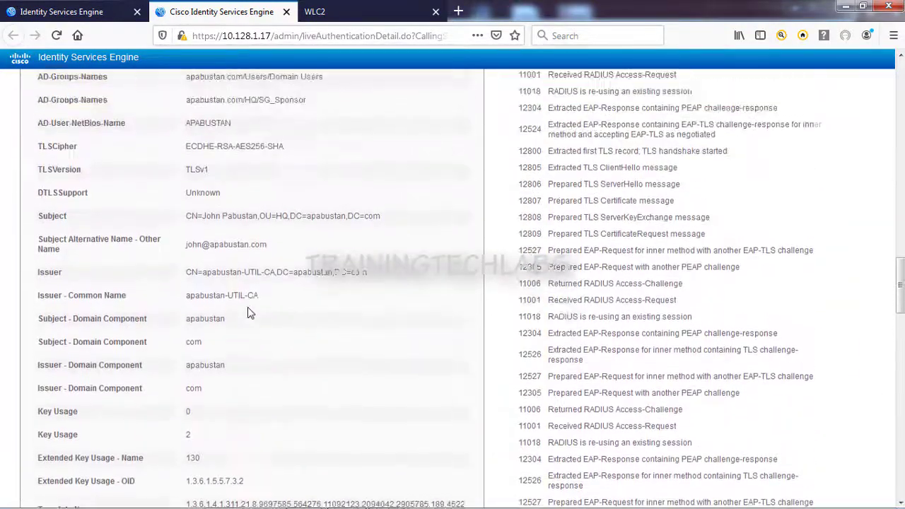
{"action": "scroll", "coordinate": [248, 313], "scroll_direction": "up", "scroll_amount": 13}
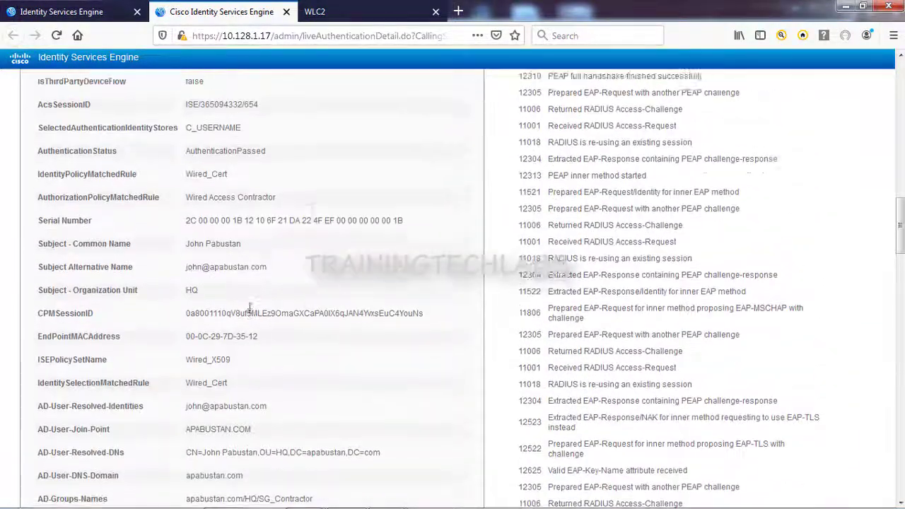
{"action": "scroll", "coordinate": [249, 311], "scroll_direction": "up", "scroll_amount": 10}
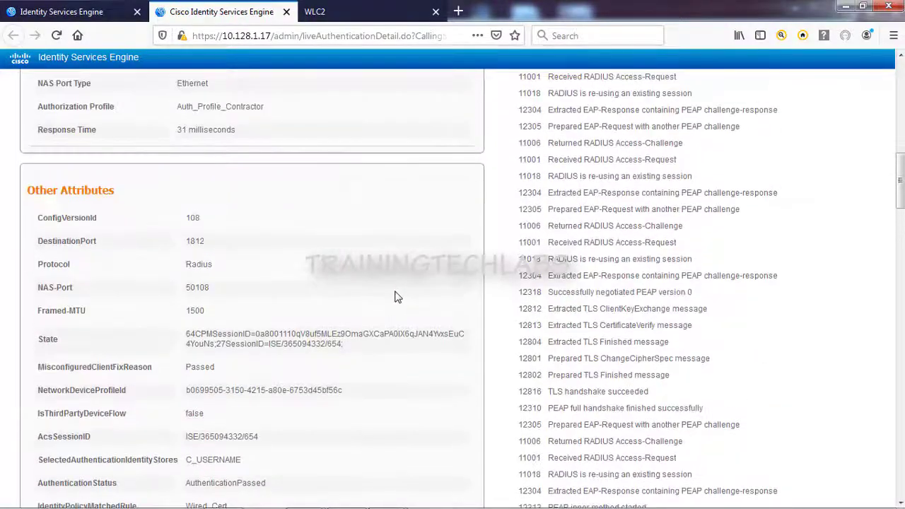
Step: Review the full Steps list ending in RADIUS Access-Accept, then return to the Live Logs tab
{"action": "scroll", "coordinate": [397, 298], "scroll_direction": "up", "scroll_amount": 15}
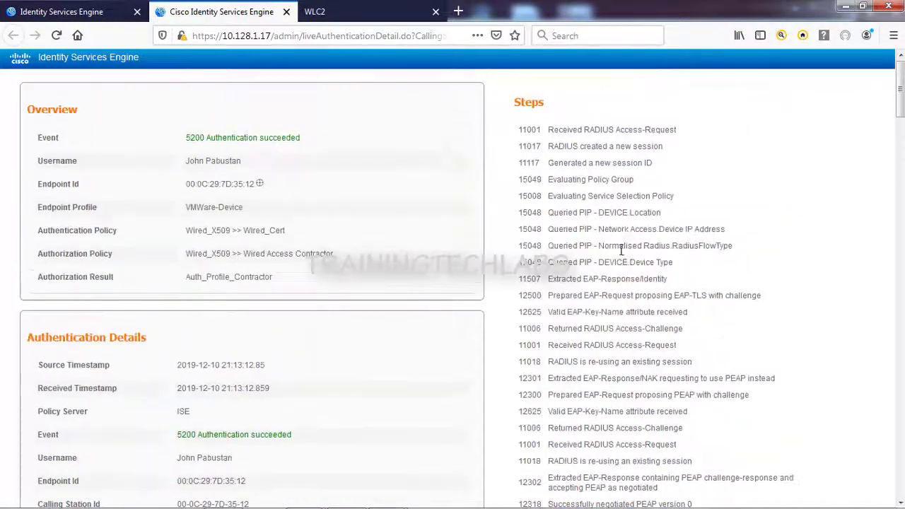
{"action": "scroll", "coordinate": [616, 213], "scroll_direction": "down", "scroll_amount": 10}
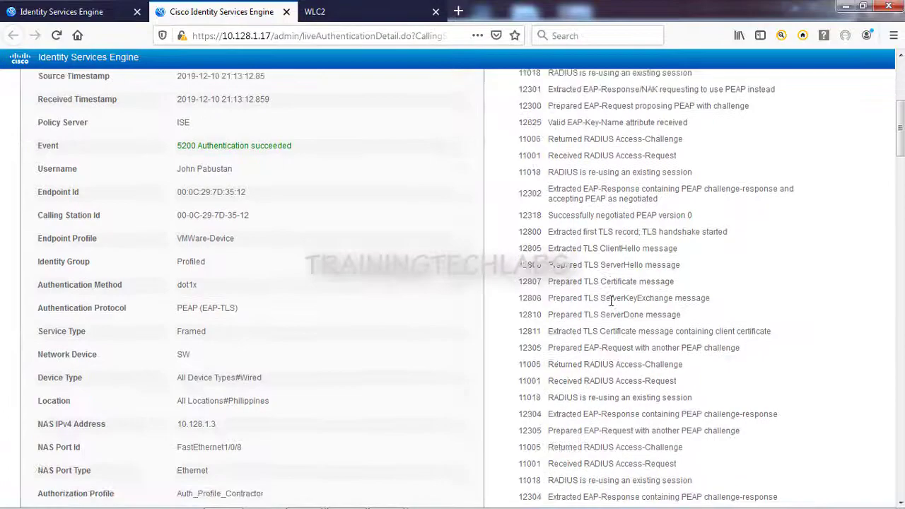
{"action": "scroll", "coordinate": [612, 309], "scroll_direction": "down", "scroll_amount": 15}
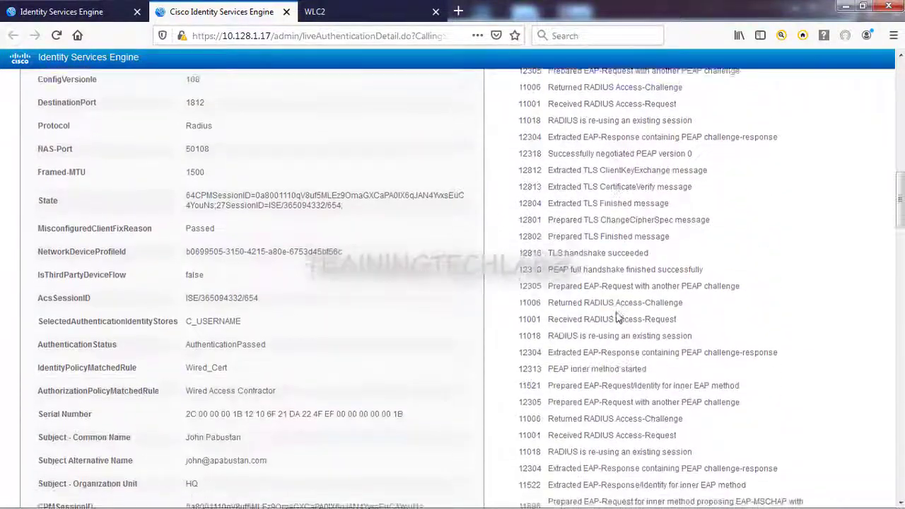
{"action": "scroll", "coordinate": [618, 318], "scroll_direction": "down", "scroll_amount": 12}
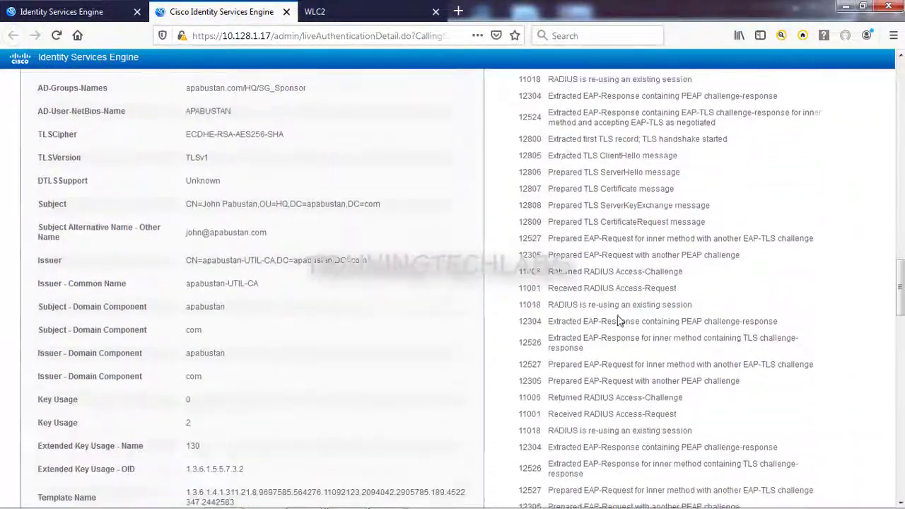
{"action": "scroll", "coordinate": [620, 334], "scroll_direction": "down", "scroll_amount": 5}
{"action": "scroll", "coordinate": [623, 331], "scroll_direction": "down", "scroll_amount": 15}
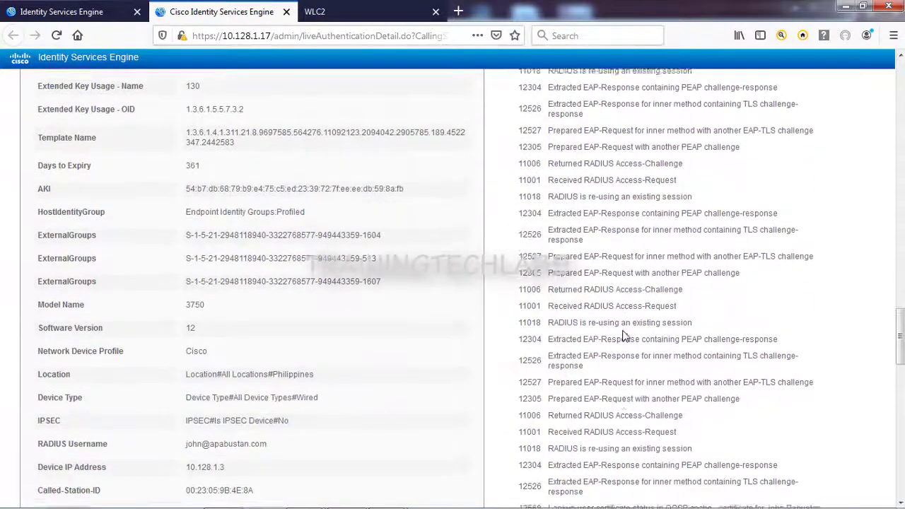
{"action": "scroll", "coordinate": [624, 330], "scroll_direction": "down", "scroll_amount": 3}
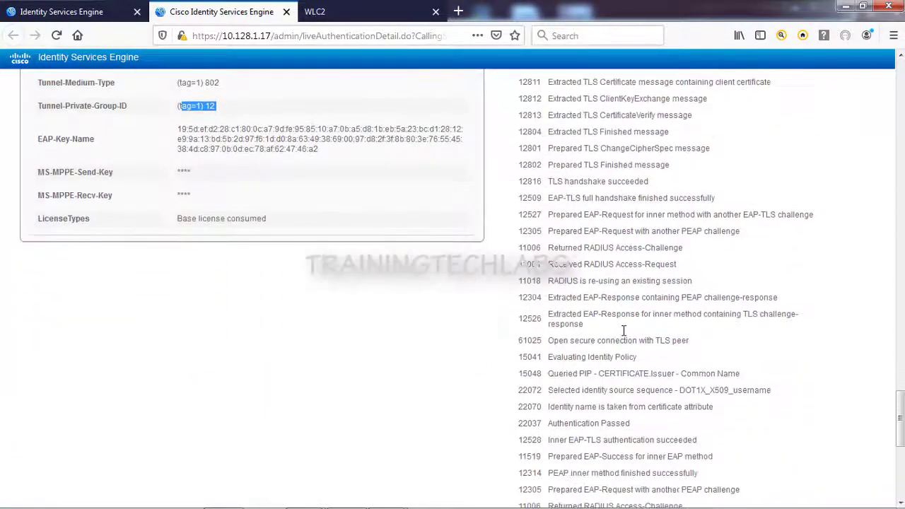
{"action": "scroll", "coordinate": [693, 377], "scroll_direction": "down", "scroll_amount": 3}
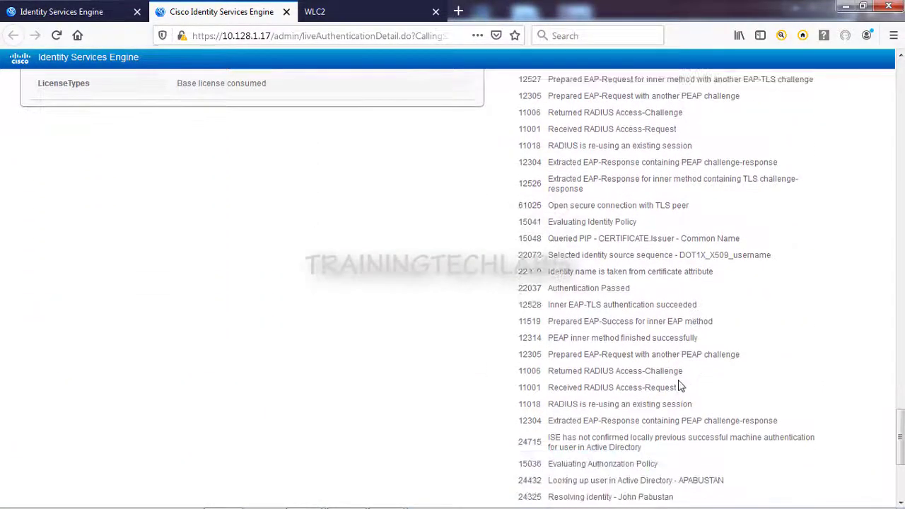
{"action": "scroll", "coordinate": [639, 291], "scroll_direction": "down", "scroll_amount": 2}
{"action": "scroll", "coordinate": [626, 295], "scroll_direction": "down", "scroll_amount": 4}
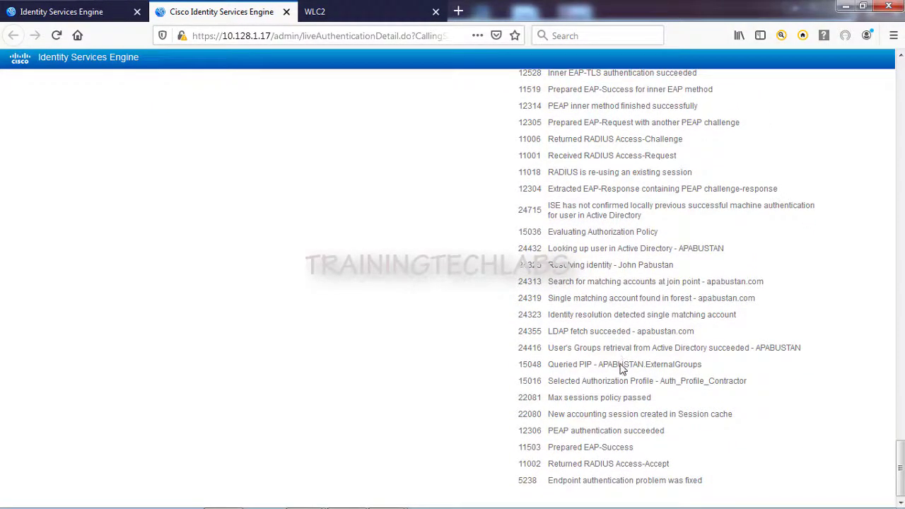
{"action": "scroll", "coordinate": [396, 344], "scroll_direction": "up", "scroll_amount": 20}
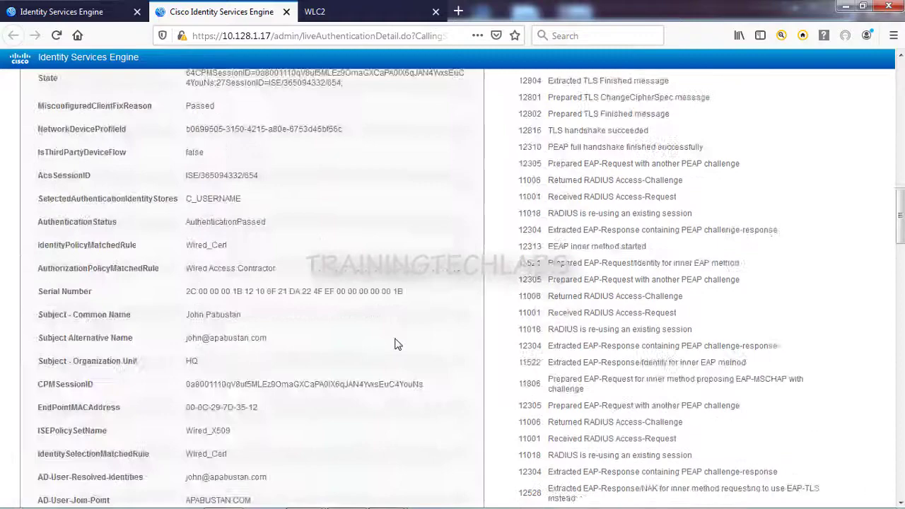
{"action": "left_click", "coordinate": [87, 18]}
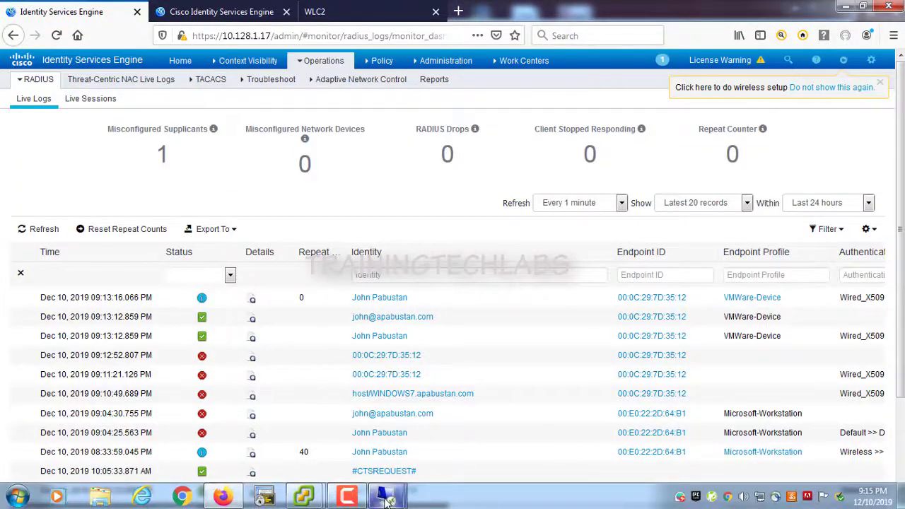
Step: Close Network Connections, launch Command Prompt via cmd, and run ipconfig /all
{"action": "mouse_move", "coordinate": [386, 499]}
{"action": "mouse_move", "coordinate": [304, 498]}
{"action": "left_click", "coordinate": [390, 424]}
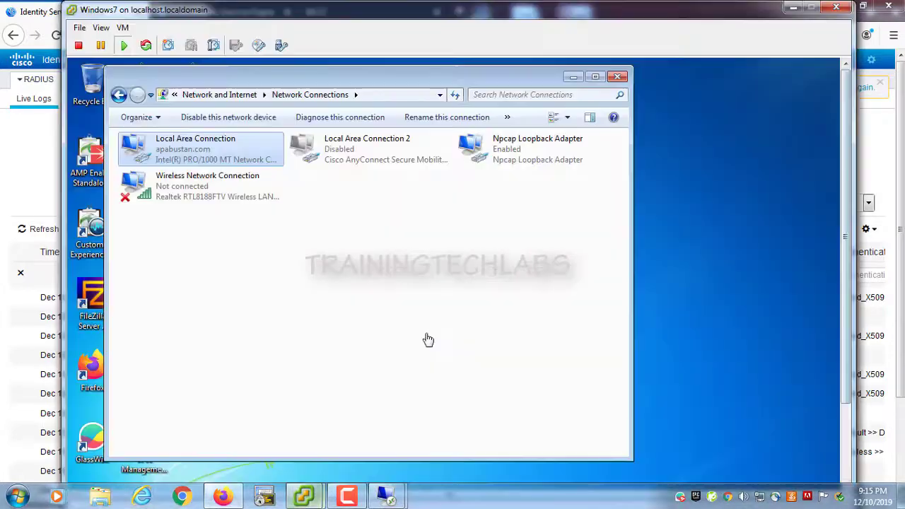
{"action": "left_click", "coordinate": [618, 76]}
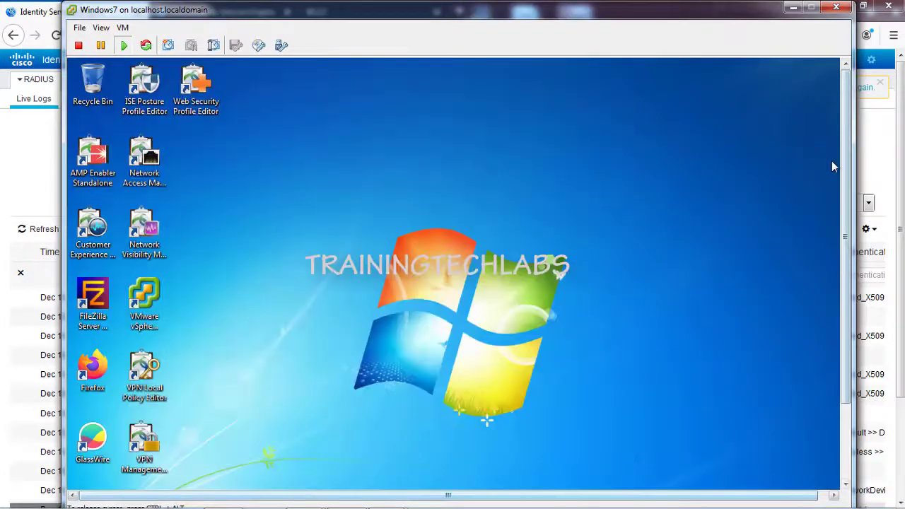
{"action": "scroll", "coordinate": [842, 167], "scroll_direction": "down", "scroll_amount": 3}
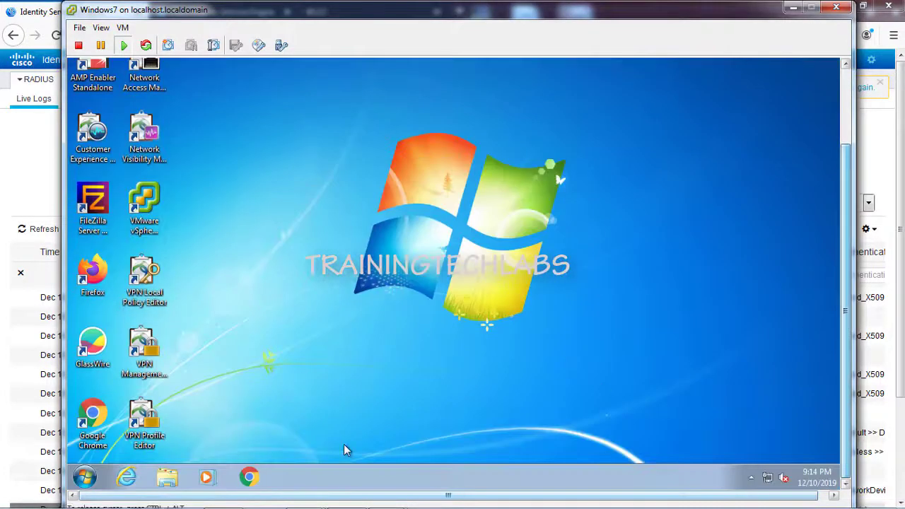
{"action": "left_click", "coordinate": [84, 478]}
{"action": "type", "text": "cmd"}
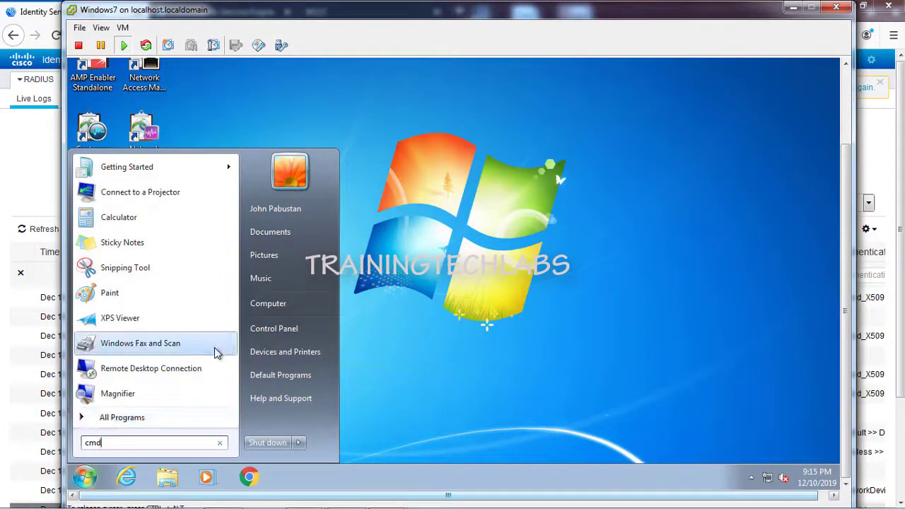
{"action": "key", "text": "Return"}
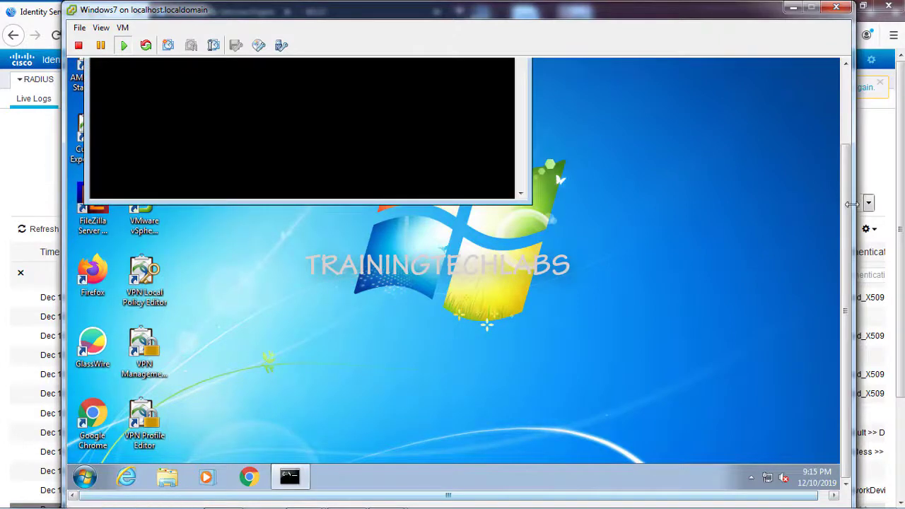
{"action": "scroll", "coordinate": [847, 202], "scroll_direction": "up", "scroll_amount": 3}
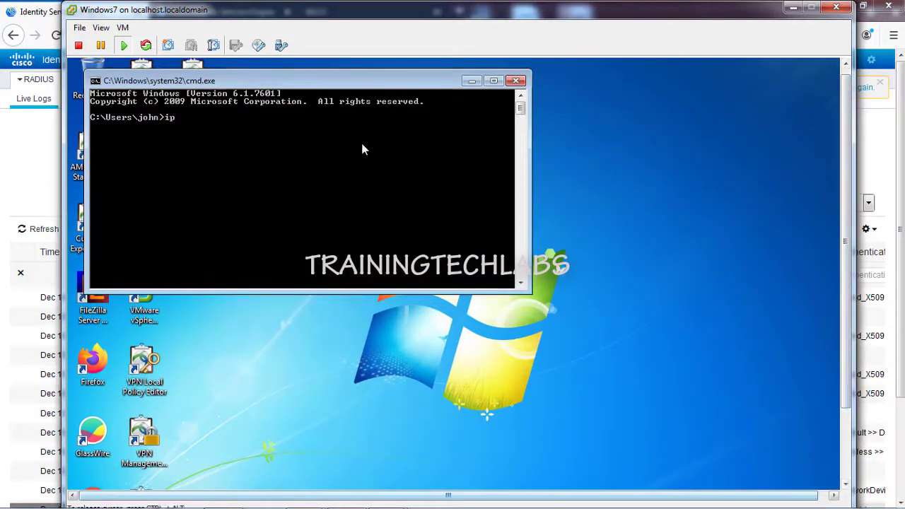
{"action": "type", "text": "ipconfig /all"}
{"action": "key", "text": "Return"}
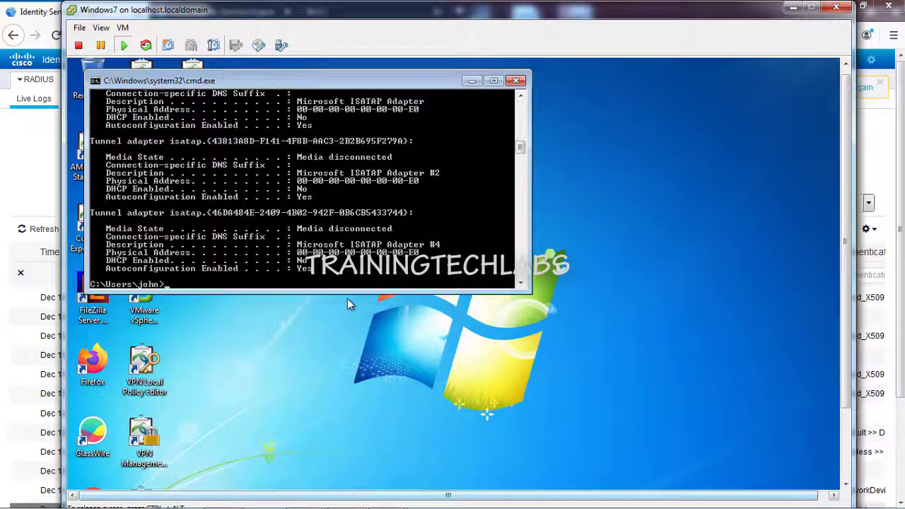
Step: Copy the address lines from IPv4 10.128.2.100 and highlight physical address 00-0C-29-7D-35-12
{"action": "left_click_drag", "start_coordinate": [347, 301], "coordinate": [346, 412]}
{"action": "scroll", "coordinate": [373, 242], "scroll_direction": "up", "scroll_amount": 3}
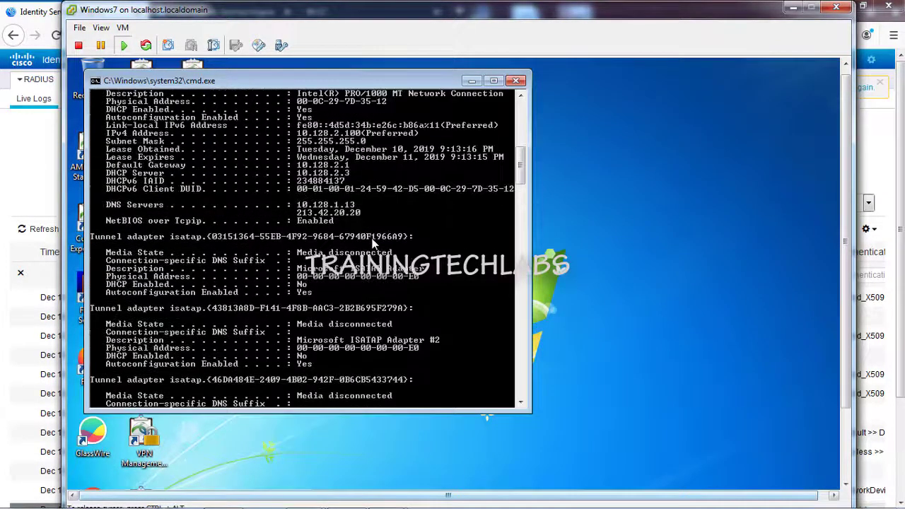
{"action": "scroll", "coordinate": [373, 208], "scroll_direction": "up", "scroll_amount": 2}
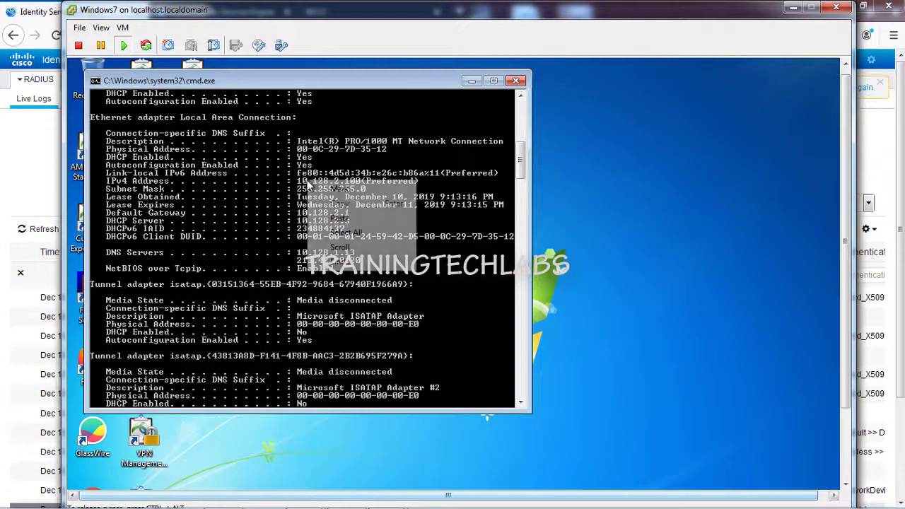
{"action": "right_click", "coordinate": [327, 182]}
{"action": "left_click", "coordinate": [355, 187]}
{"action": "left_click", "coordinate": [299, 182]}
{"action": "left_click_drag", "start_coordinate": [300, 183], "coordinate": [368, 227]}
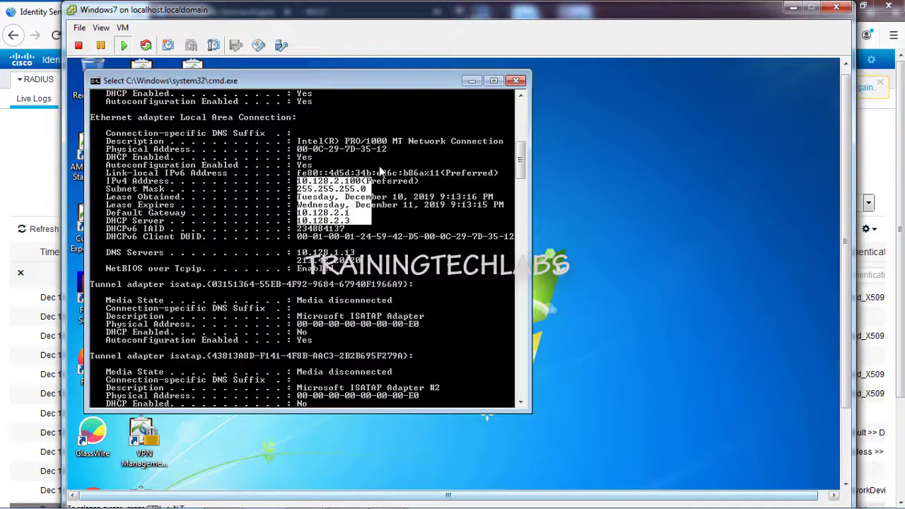
{"action": "right_click", "coordinate": [306, 155]}
{"action": "right_click", "coordinate": [307, 157]}
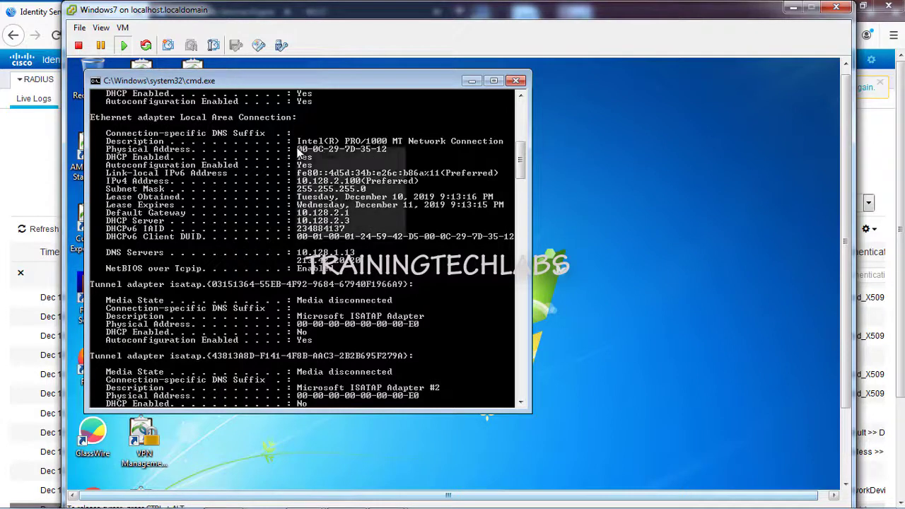
{"action": "left_click", "coordinate": [328, 156]}
{"action": "left_click_drag", "start_coordinate": [295, 150], "coordinate": [417, 153]}
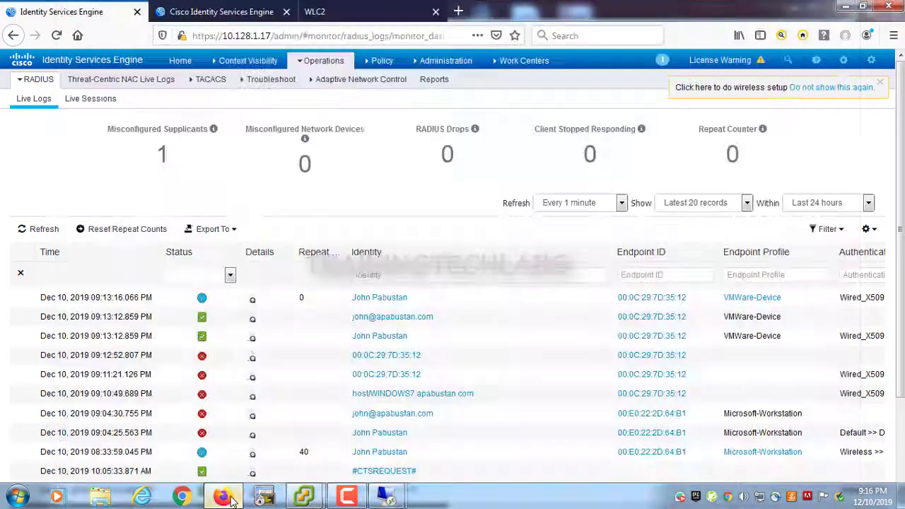
Step: Check the ISE live log endpoint ID 00:0C:29:7D:35:12 against the client MAC, then return to the VM
{"action": "left_click", "coordinate": [234, 496]}
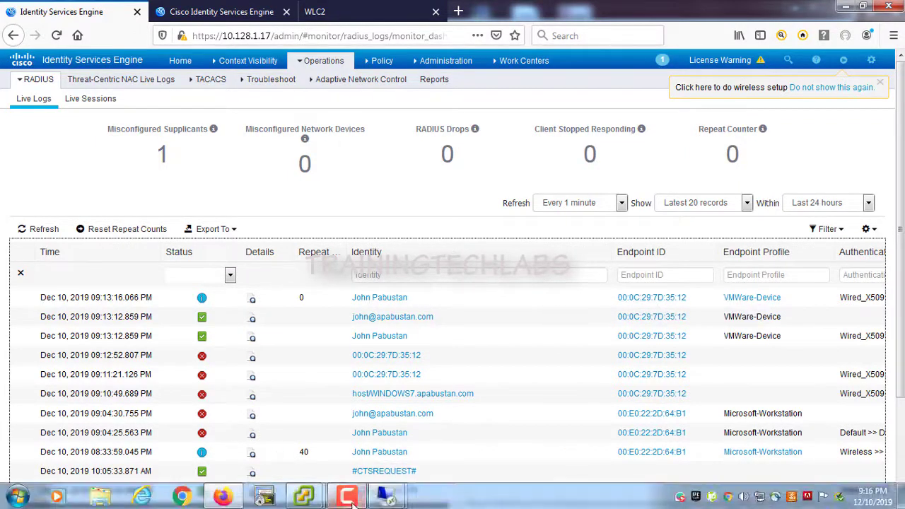
{"action": "mouse_move", "coordinate": [301, 501]}
{"action": "left_click", "coordinate": [350, 425]}
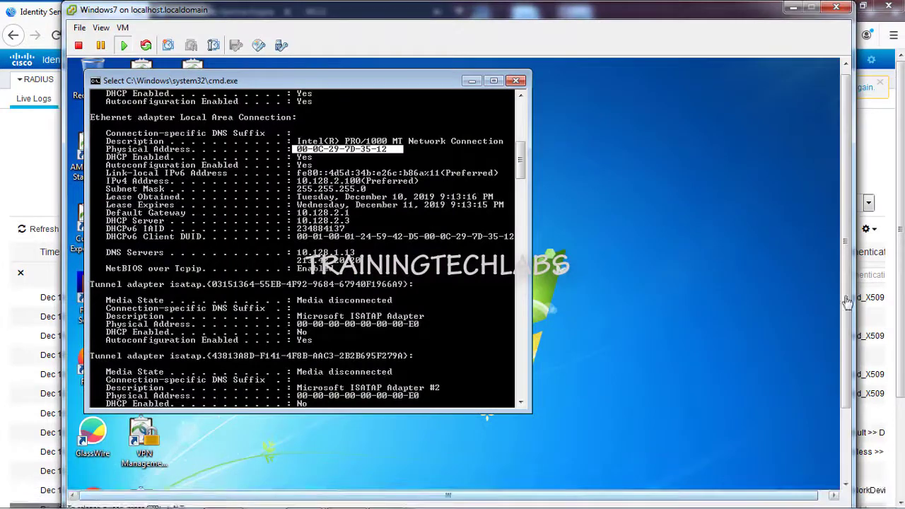
{"action": "scroll", "coordinate": [849, 311], "scroll_direction": "down", "scroll_amount": 3}
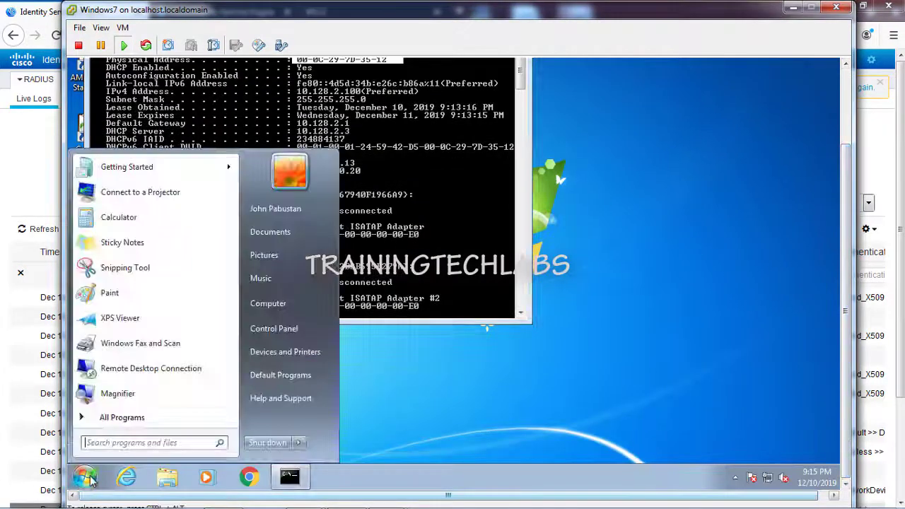
Step: Log off, send Ctrl+Alt+Del via VM > Guest, and choose Switch User > Other User
{"action": "mouse_move", "coordinate": [299, 443]}
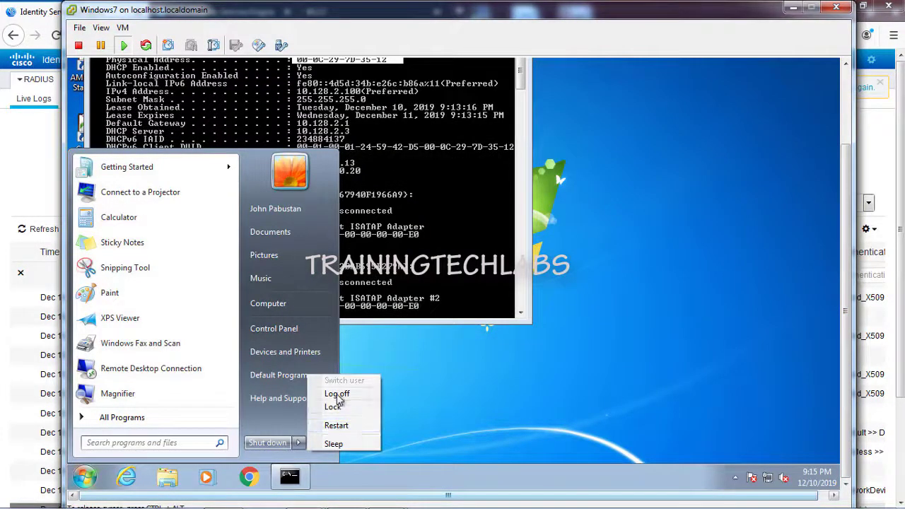
{"action": "left_click", "coordinate": [338, 395]}
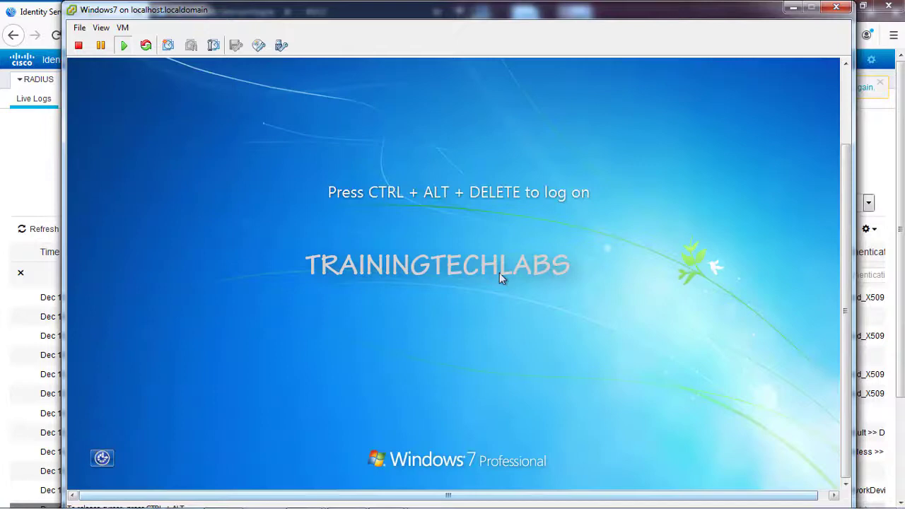
{"action": "left_click", "coordinate": [122, 27]}
{"action": "mouse_move", "coordinate": [212, 55]}
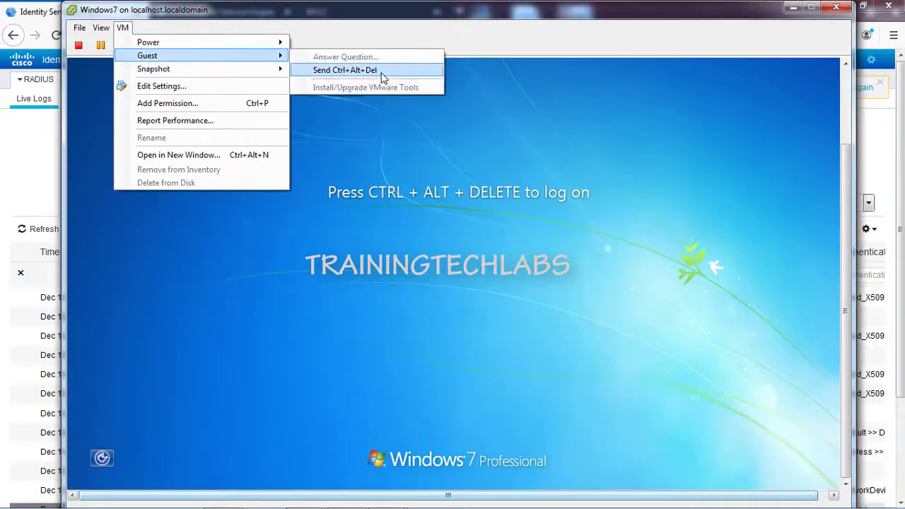
{"action": "left_click", "coordinate": [382, 70]}
{"action": "left_click", "coordinate": [486, 359]}
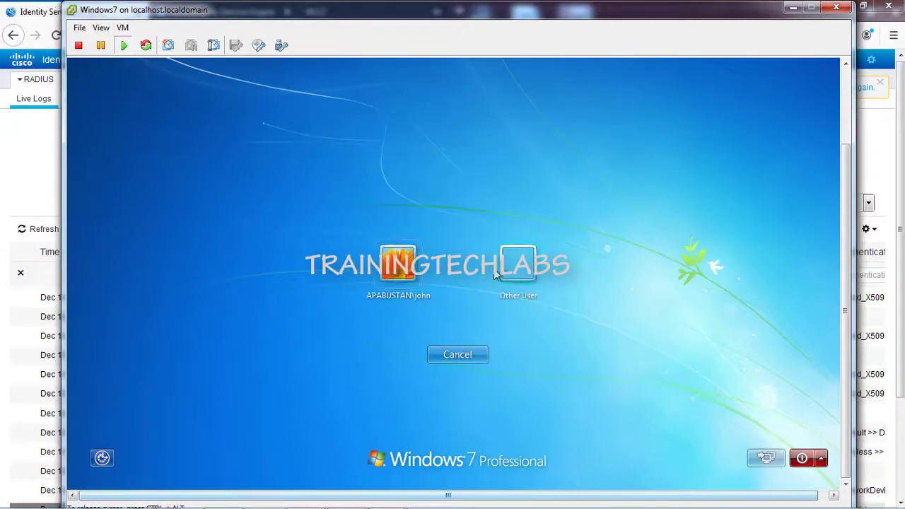
{"action": "left_click", "coordinate": [518, 265]}
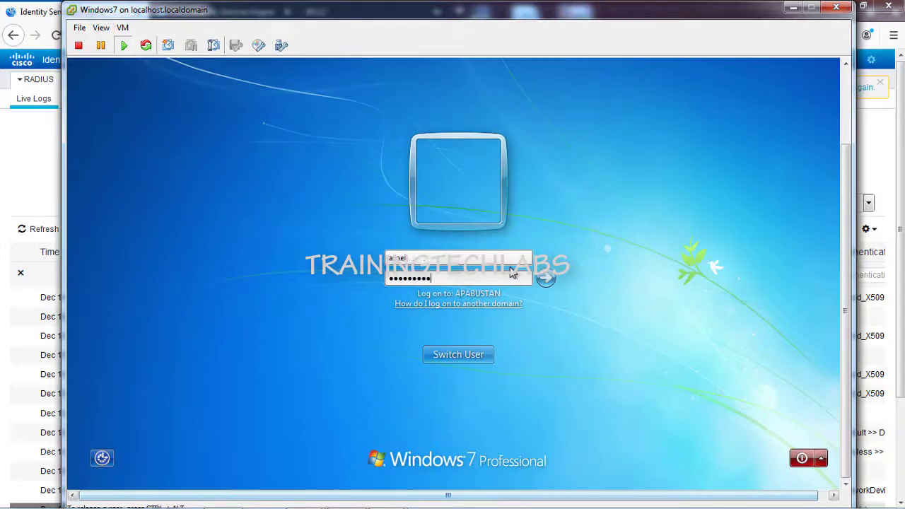
Step: Sign in with the domain user's credentials, retyping the password after an incorrect-password error
{"action": "key", "text": "Return"}
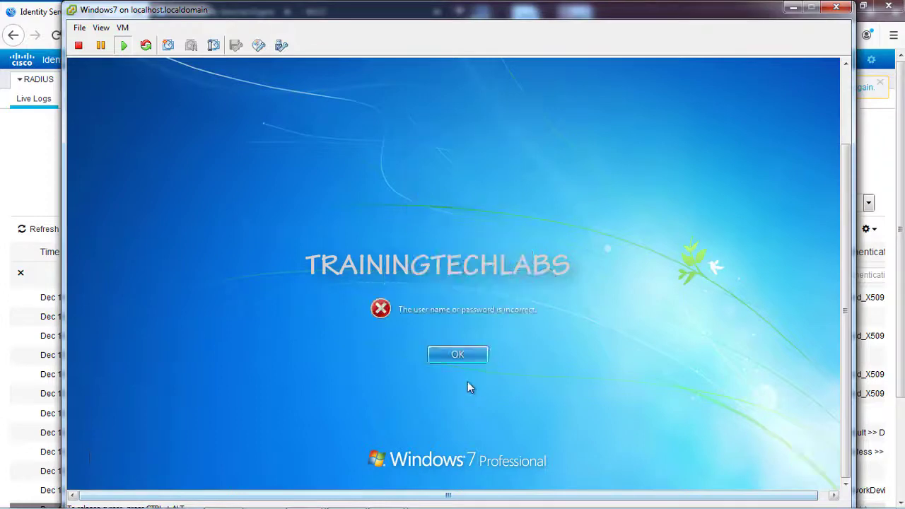
{"action": "left_click", "coordinate": [462, 356]}
{"action": "type", "text": "P"}
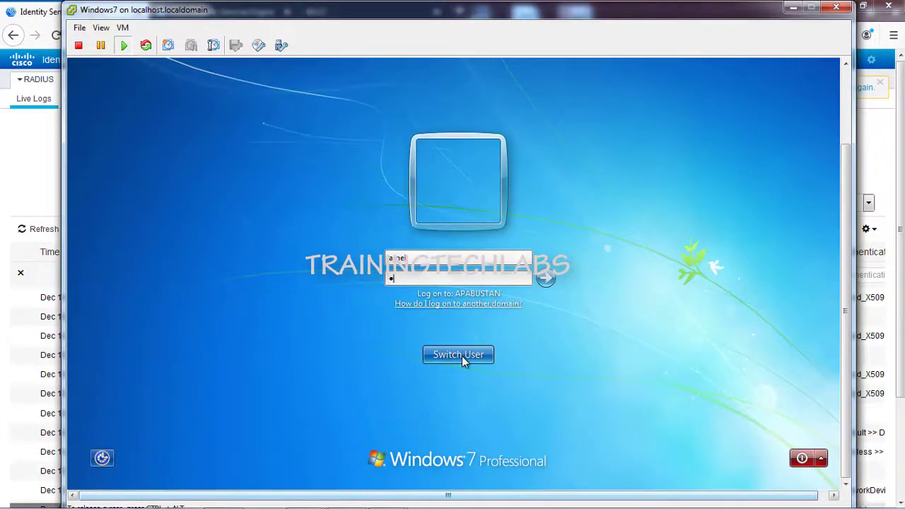
{"action": "type", "text": "assword1234"}
{"action": "key", "text": "Return"}
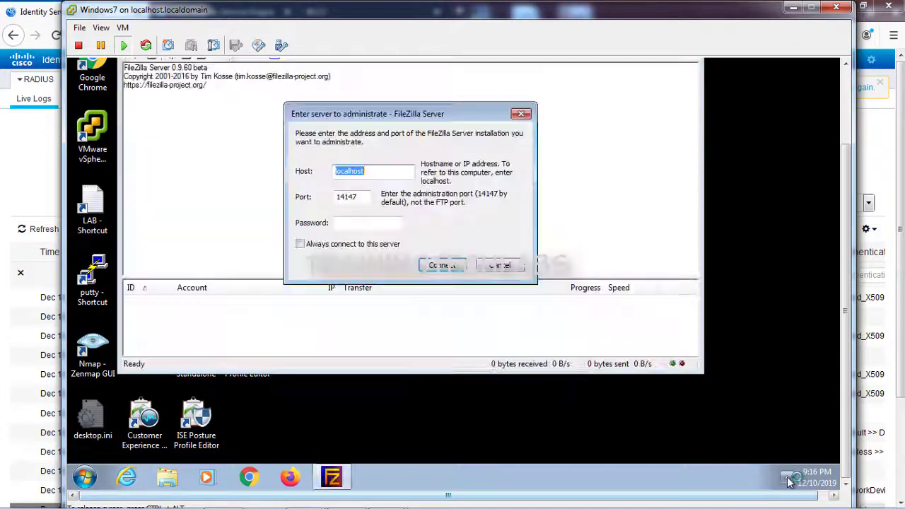
Step: Cancel the FileZilla Server connection prompt and close FileZilla Server
{"action": "left_click", "coordinate": [510, 266]}
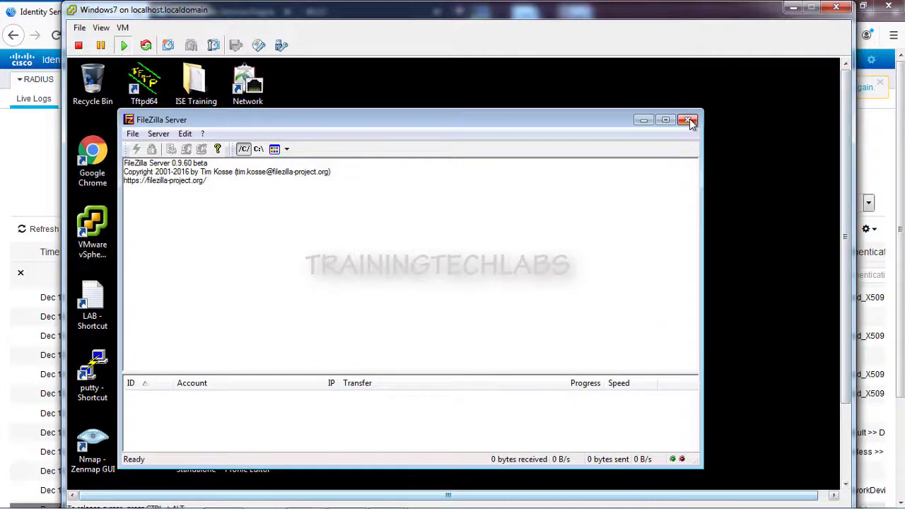
{"action": "left_click", "coordinate": [689, 120]}
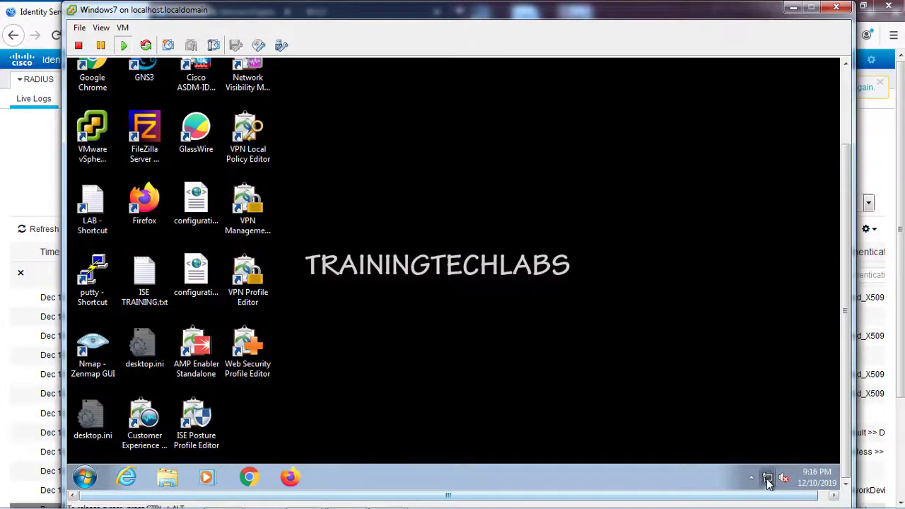
{"action": "left_click", "coordinate": [768, 479]}
{"action": "left_click", "coordinate": [769, 479]}
{"action": "left_click", "coordinate": [84, 477]}
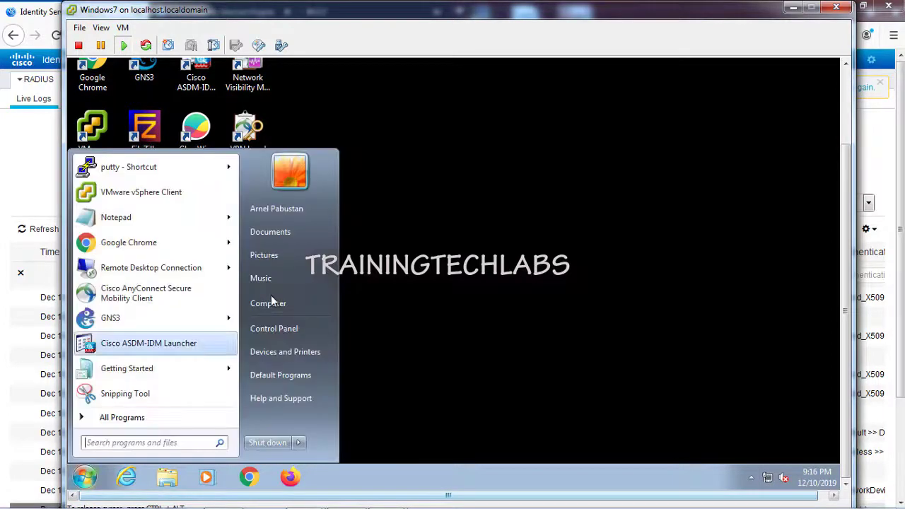
Step: Check the adapter list showing the wired connection's authentication failed, then switch to ISE
{"action": "right_click", "coordinate": [768, 479]}
{"action": "left_click", "coordinate": [764, 467]}
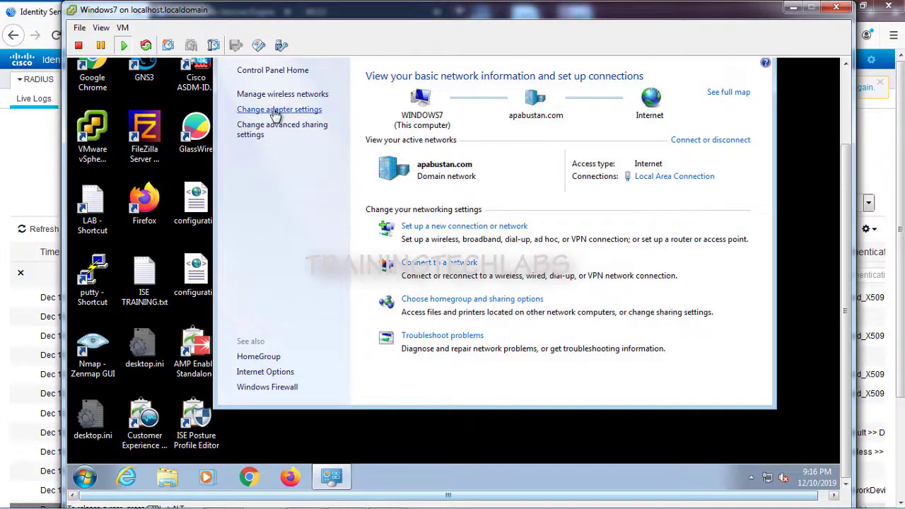
{"action": "left_click", "coordinate": [275, 111]}
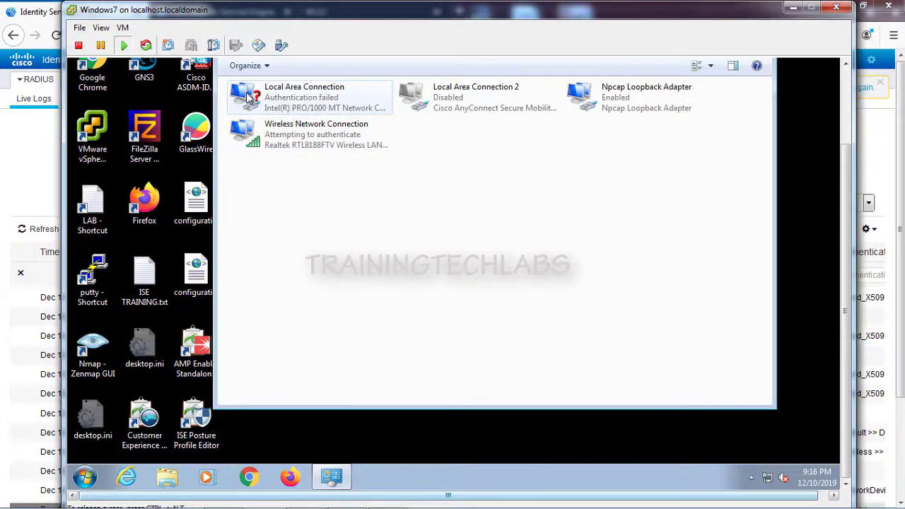
{"action": "right_click", "coordinate": [248, 98]}
{"action": "left_click", "coordinate": [400, 192]}
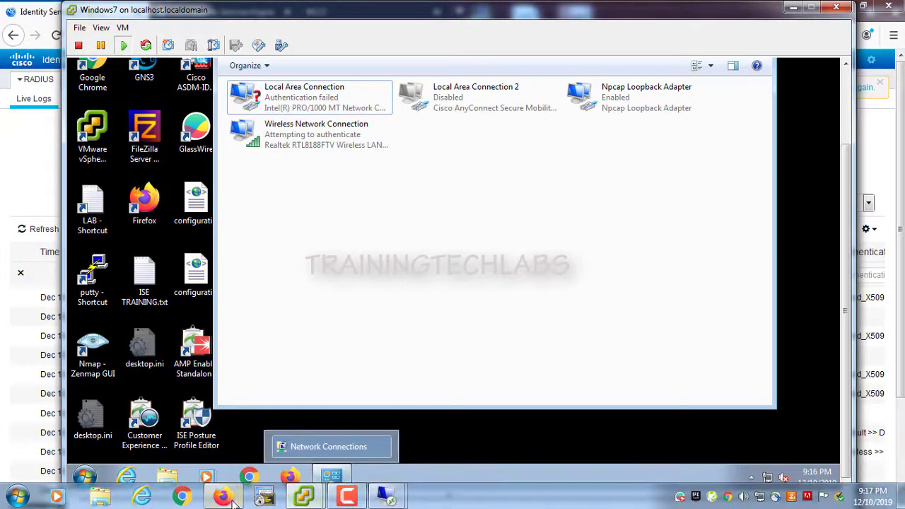
{"action": "left_click", "coordinate": [231, 500]}
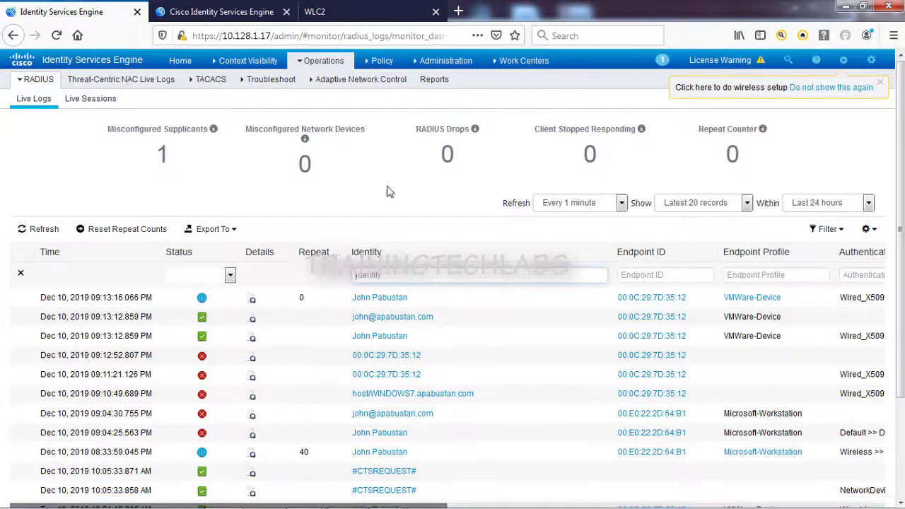
Step: Reload RADIUS Live Logs to see the new user's entries, glance at AD, and switch back
{"action": "mouse_move", "coordinate": [317, 63]}
{"action": "left_click", "coordinate": [319, 94]}
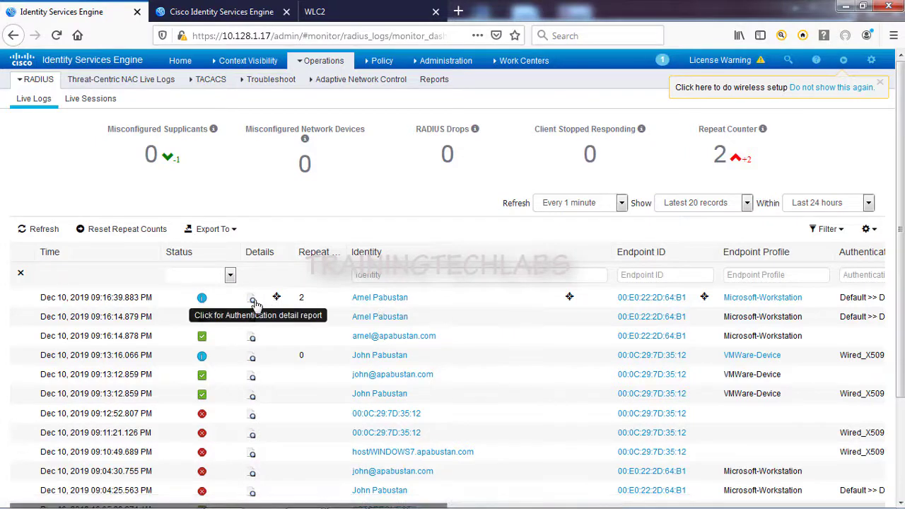
{"action": "mouse_move", "coordinate": [394, 507]}
{"action": "left_mouse_down"}
{"action": "mouse_move", "coordinate": [527, 508]}
{"action": "mouse_move", "coordinate": [391, 508]}
{"action": "left_mouse_up"}
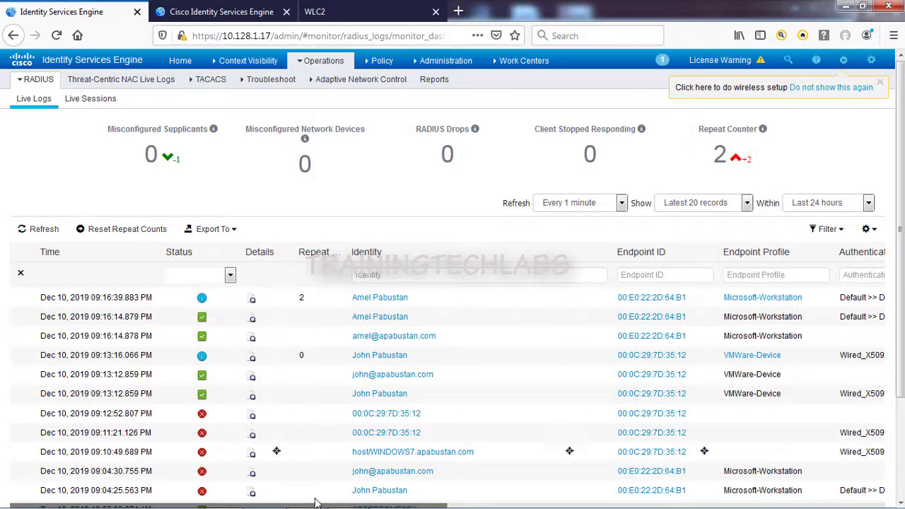
{"action": "mouse_move", "coordinate": [387, 501]}
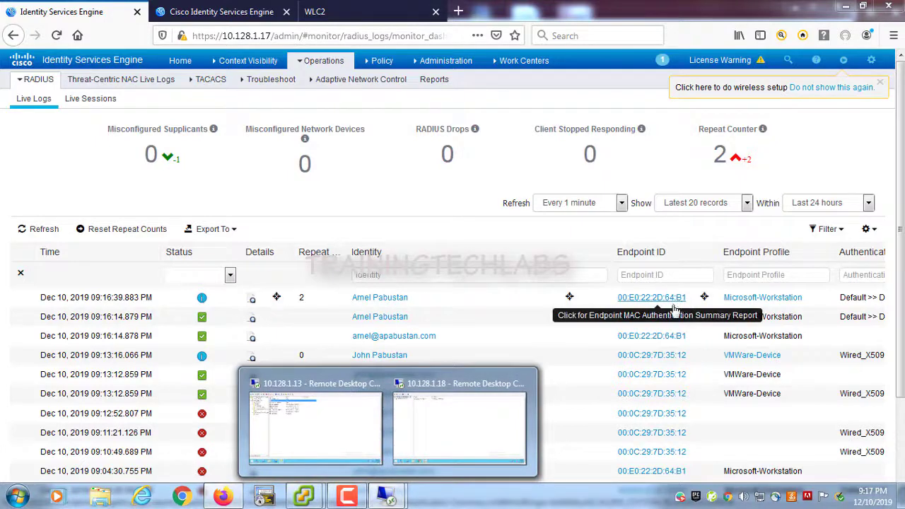
{"action": "mouse_move", "coordinate": [434, 433]}
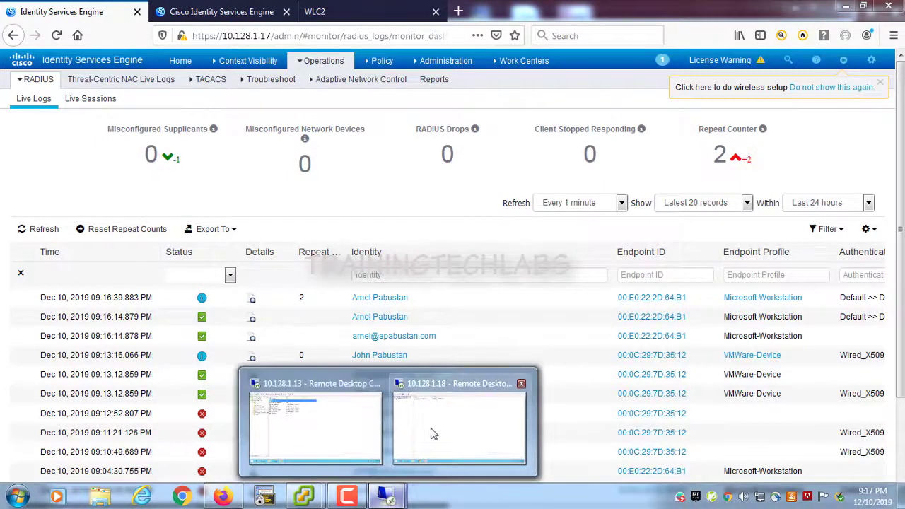
{"action": "left_click", "coordinate": [308, 430]}
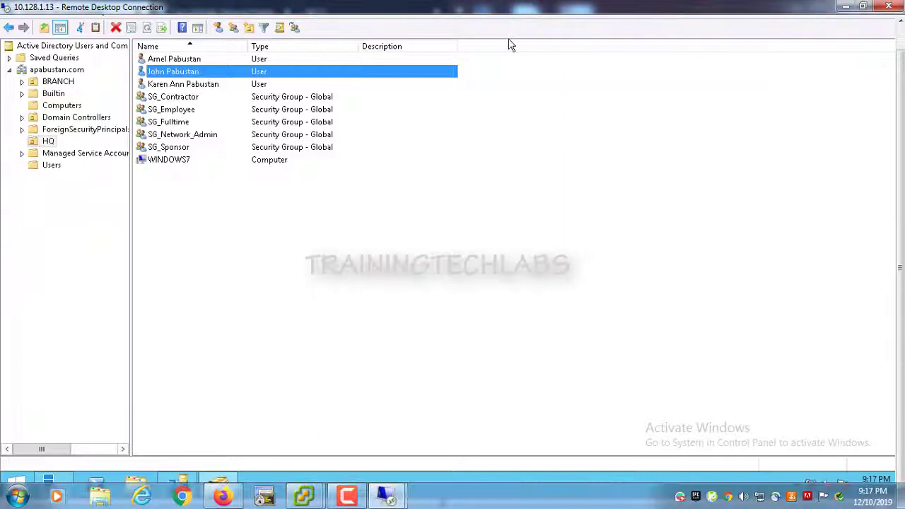
{"action": "left_click", "coordinate": [371, 499]}
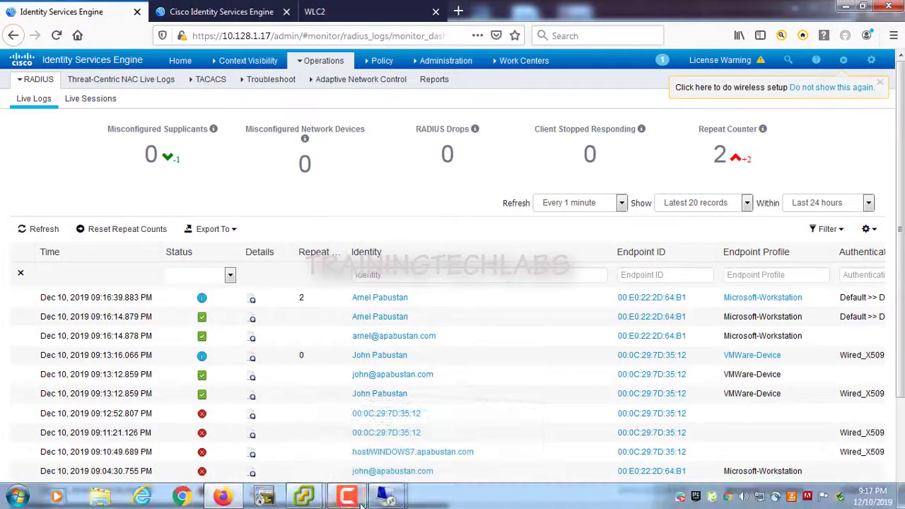
Step: Check the wired connection's details to confirm MAC address 00-0C-29-7D-35-12
{"action": "mouse_move", "coordinate": [385, 498]}
{"action": "left_click", "coordinate": [368, 432]}
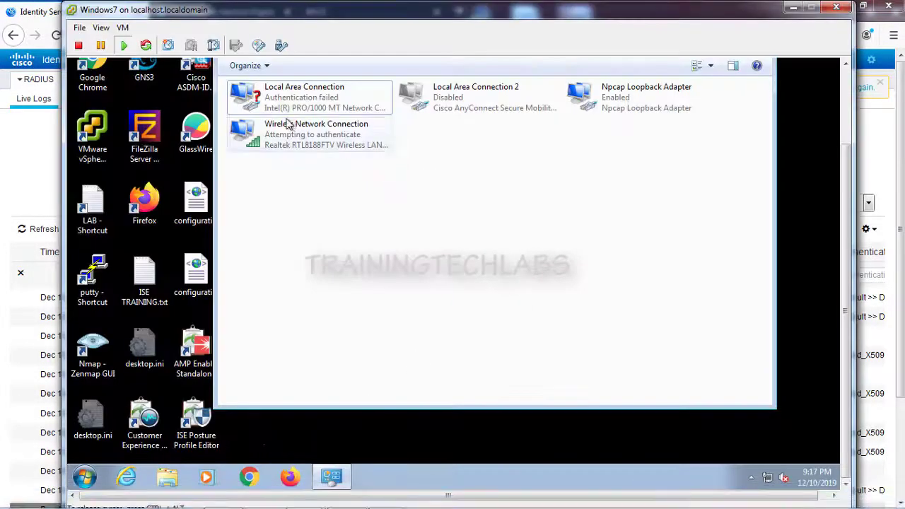
{"action": "right_click", "coordinate": [240, 91]}
{"action": "left_click", "coordinate": [282, 120]}
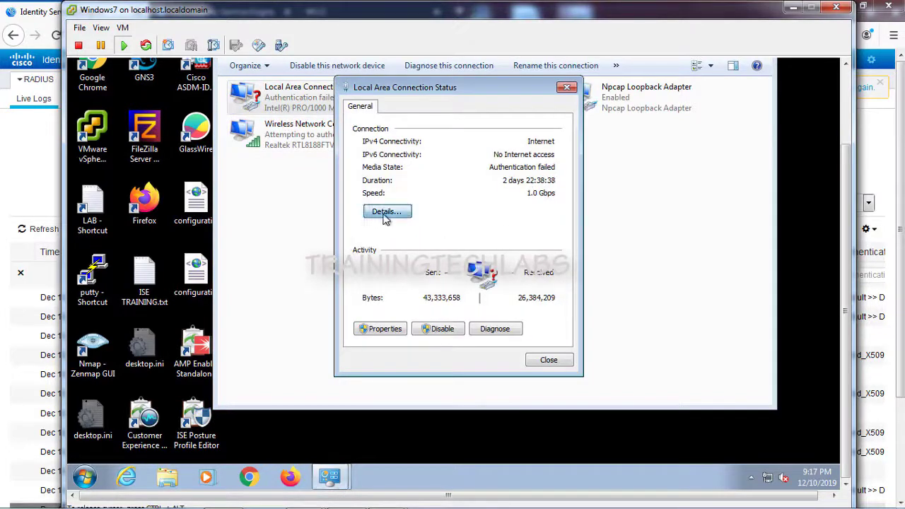
{"action": "left_click", "coordinate": [386, 212]}
{"action": "left_click", "coordinate": [487, 182]}
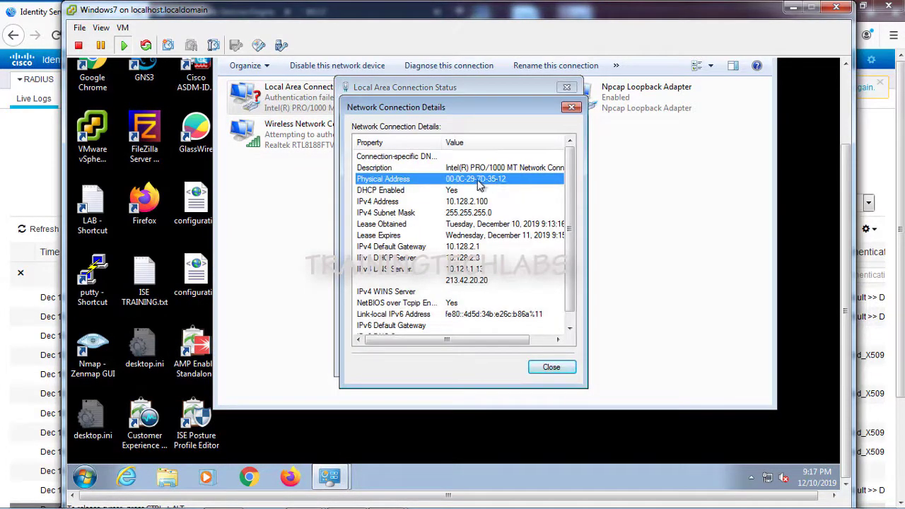
{"action": "left_click", "coordinate": [552, 367]}
{"action": "left_click", "coordinate": [545, 359]}
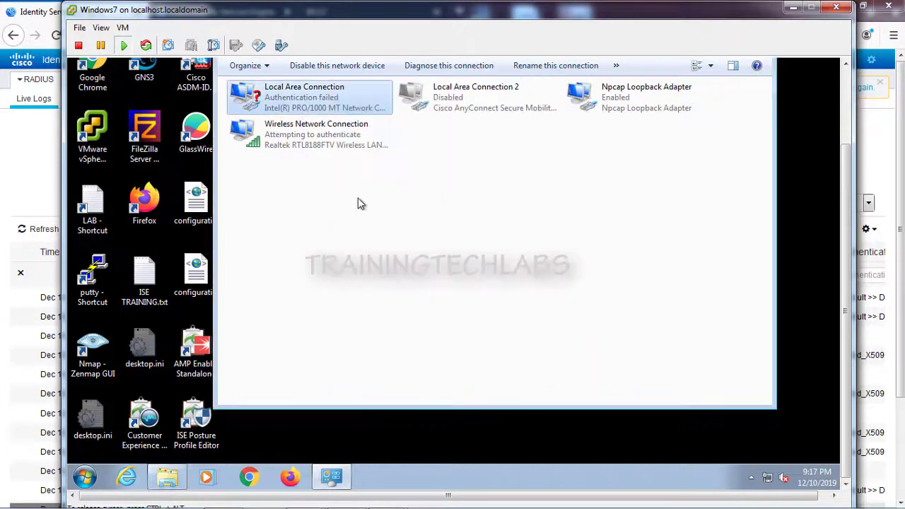
Step: Enable Remember my credentials in the wired adapter's 802.1X authentication settings and apply
{"action": "right_click", "coordinate": [246, 97]}
{"action": "left_click", "coordinate": [280, 217]}
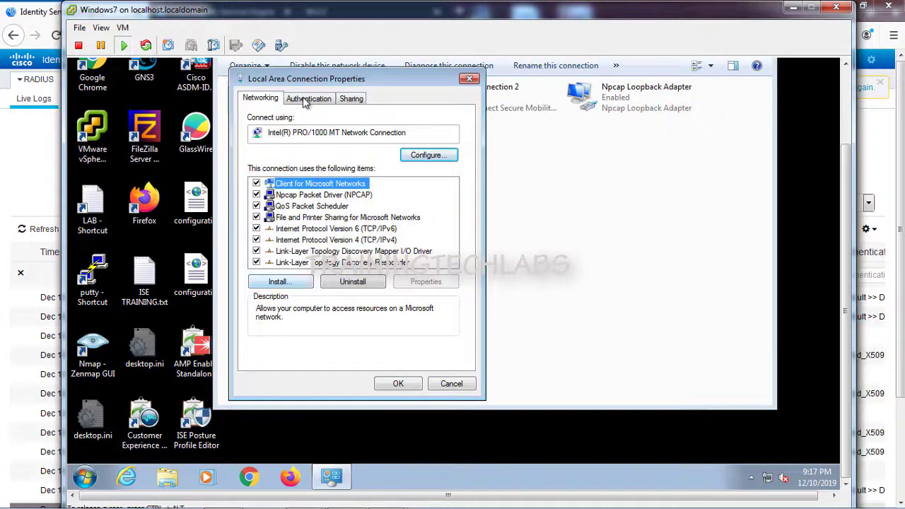
{"action": "left_click", "coordinate": [306, 100]}
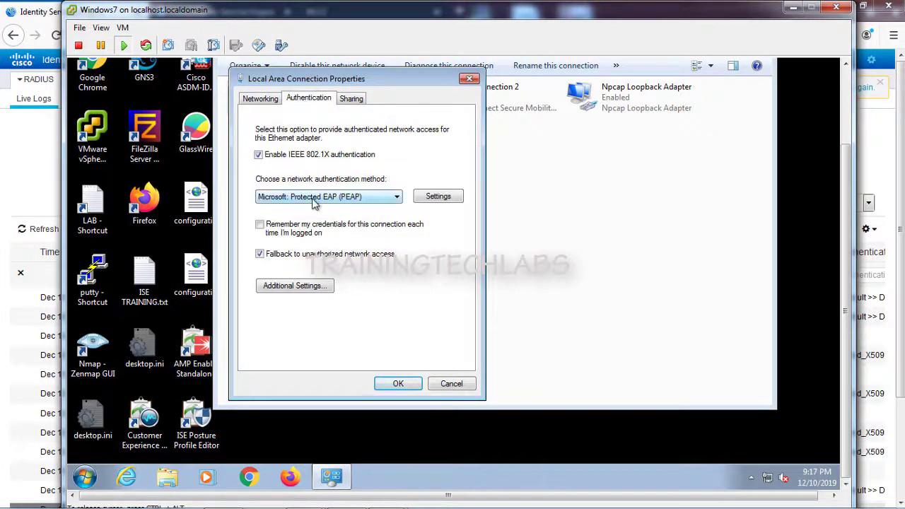
{"action": "left_click", "coordinate": [309, 287]}
{"action": "left_click", "coordinate": [424, 433]}
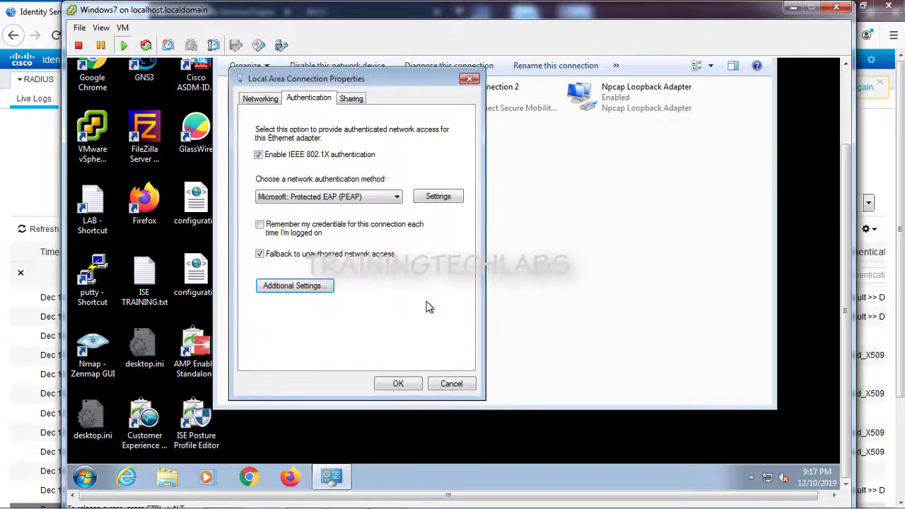
{"action": "left_click", "coordinate": [438, 197]}
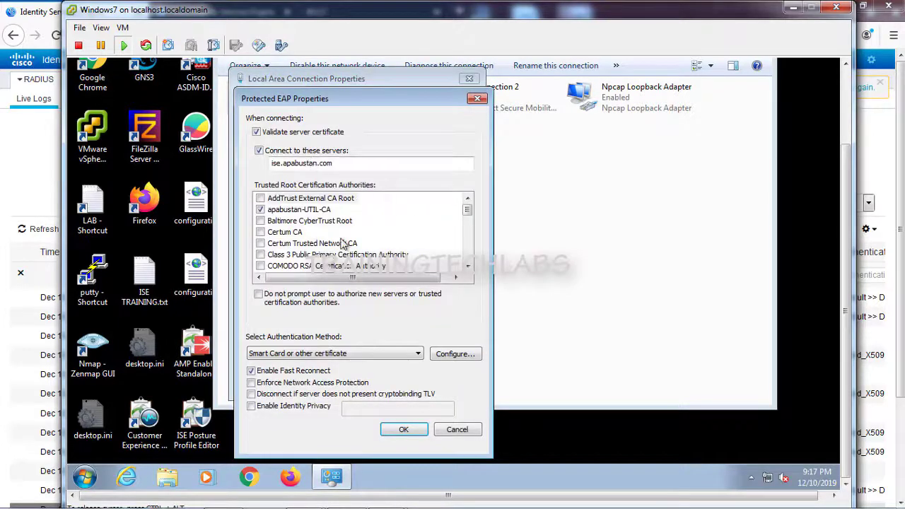
{"action": "left_click", "coordinate": [404, 430]}
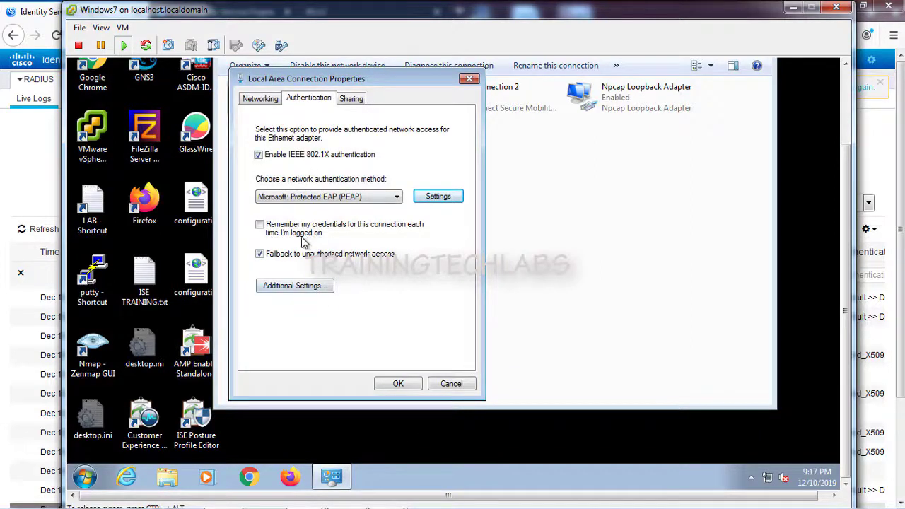
{"action": "left_click", "coordinate": [260, 225]}
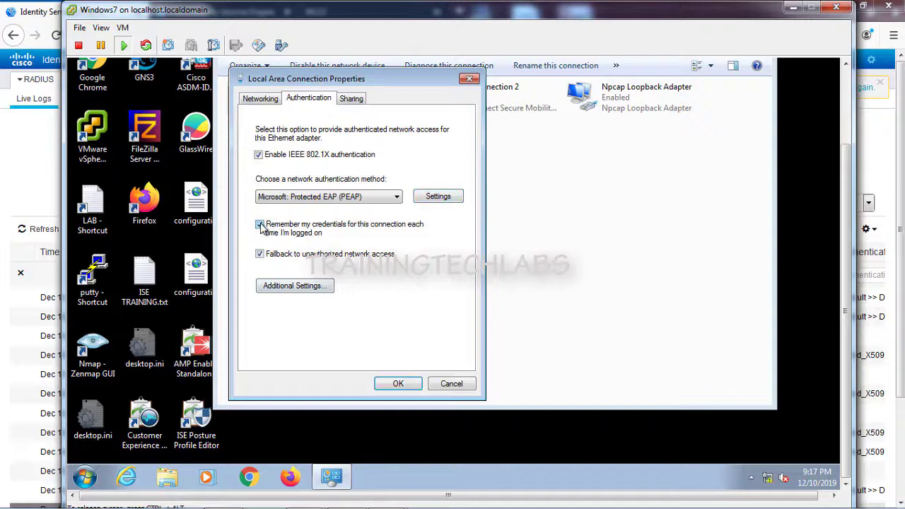
{"action": "left_click", "coordinate": [403, 384]}
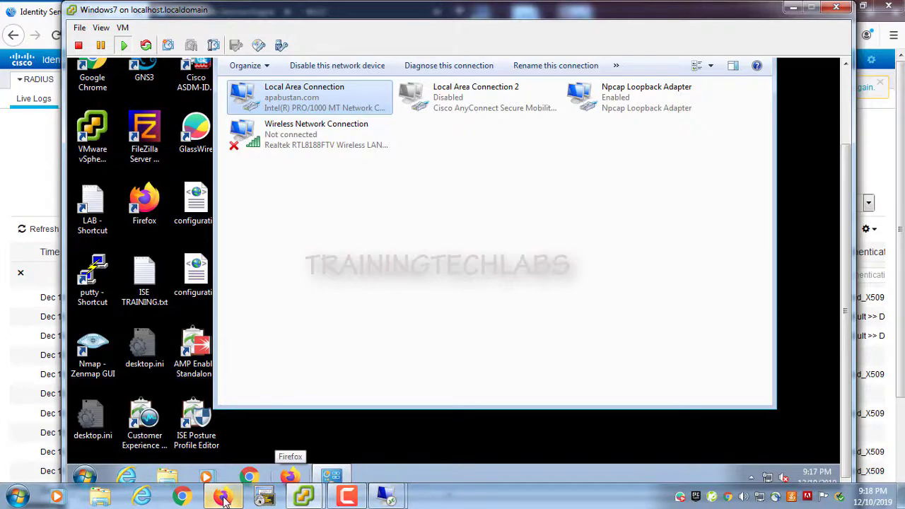
Step: Reload the RADIUS live logs and open details of the 09:17 PM successful wired authentication
{"action": "left_click", "coordinate": [222, 498]}
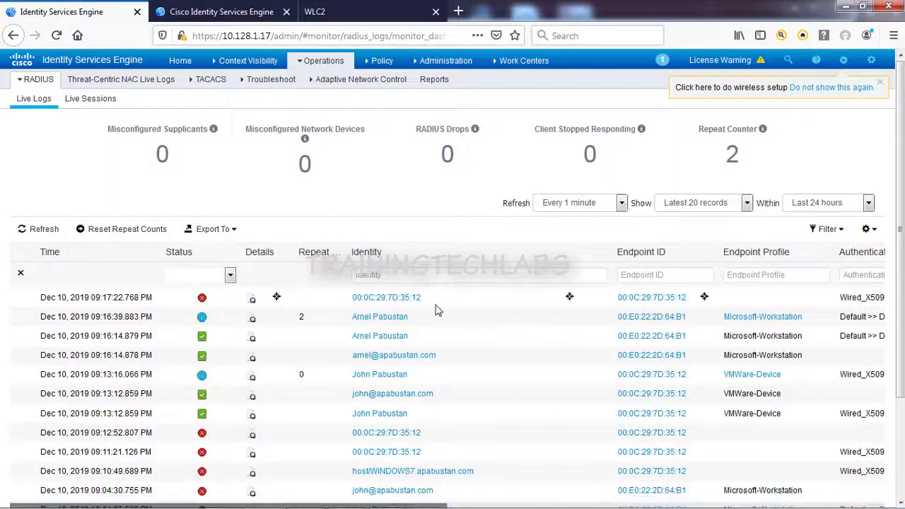
{"action": "left_click", "coordinate": [323, 61]}
{"action": "left_click", "coordinate": [322, 96]}
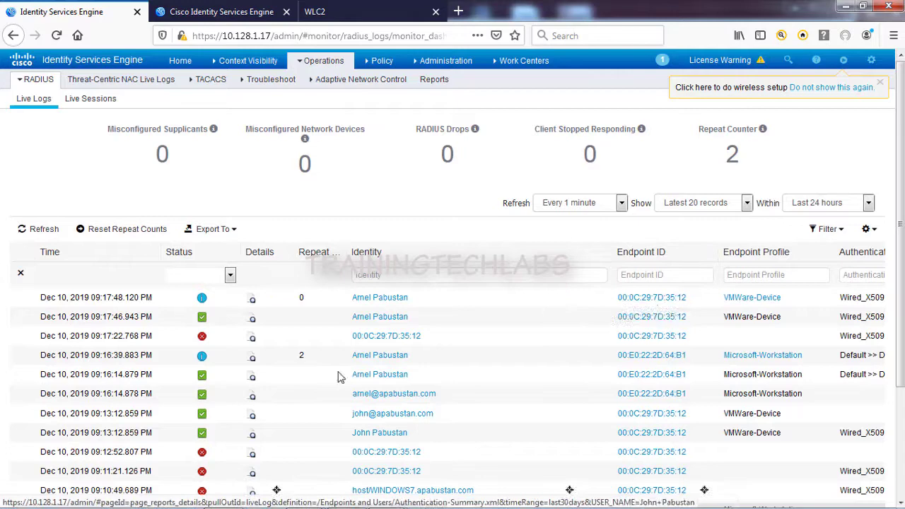
{"action": "left_click", "coordinate": [253, 303]}
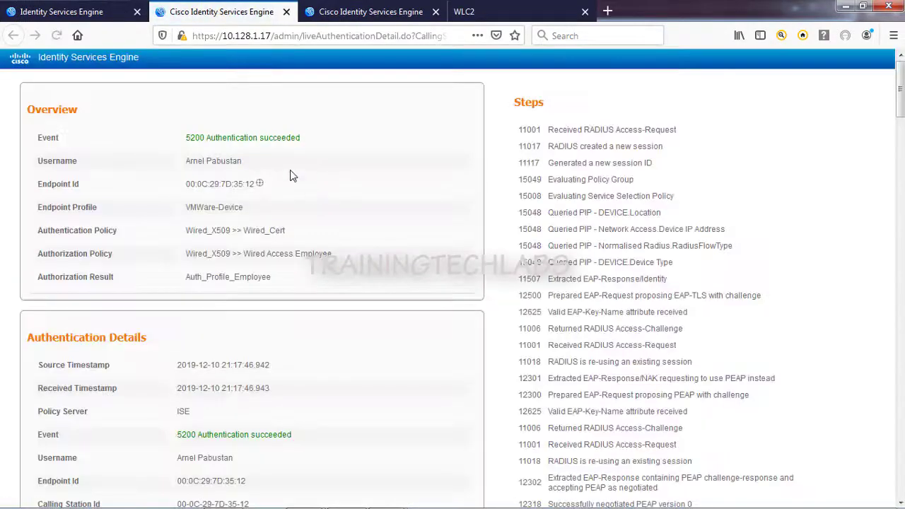
{"action": "left_click_drag", "start_coordinate": [301, 137], "coordinate": [189, 137]}
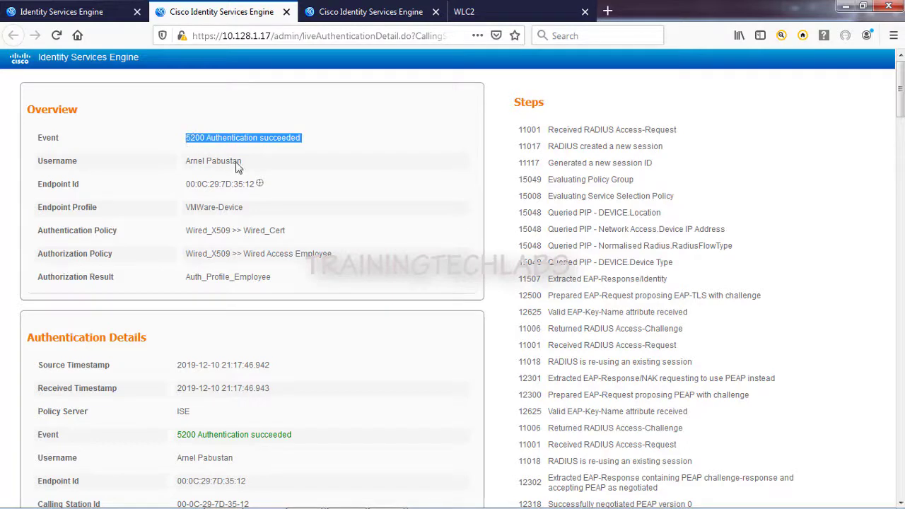
{"action": "left_click_drag", "start_coordinate": [254, 185], "coordinate": [185, 186]}
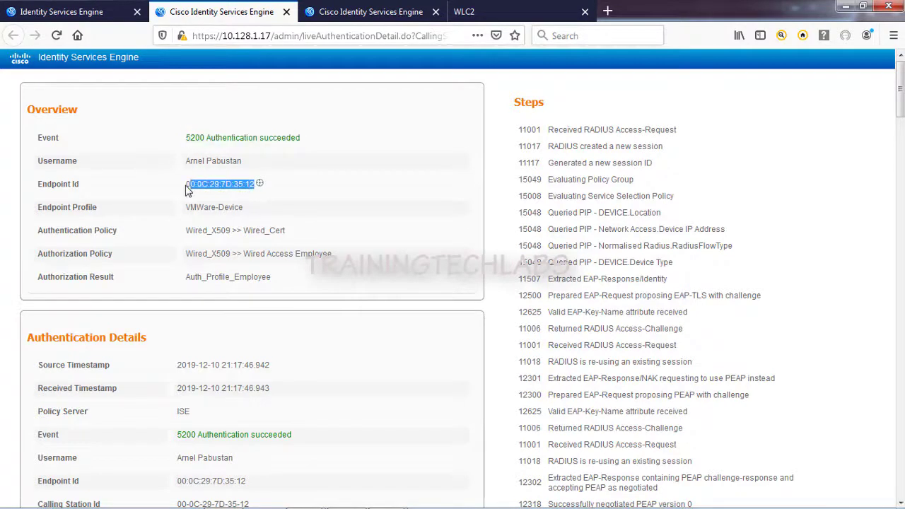
{"action": "left_click_drag", "start_coordinate": [286, 231], "coordinate": [191, 233]}
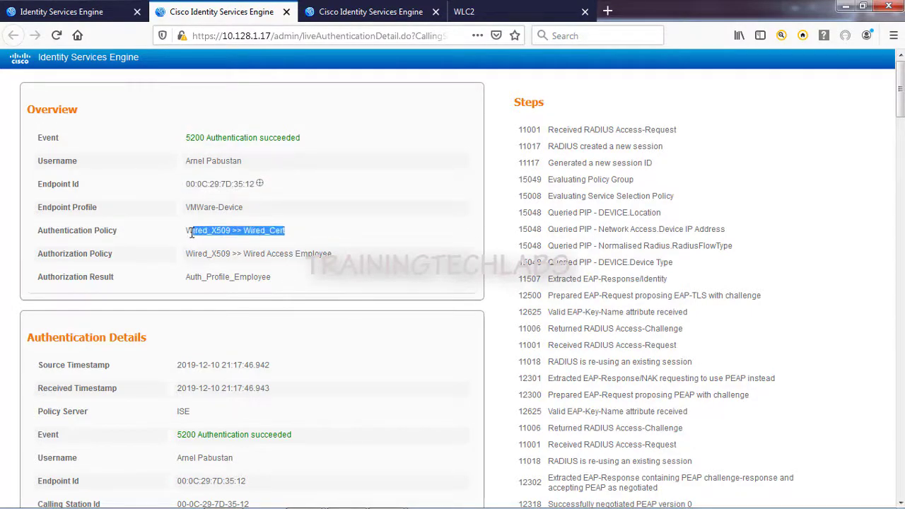
{"action": "left_click_drag", "start_coordinate": [273, 280], "coordinate": [188, 278]}
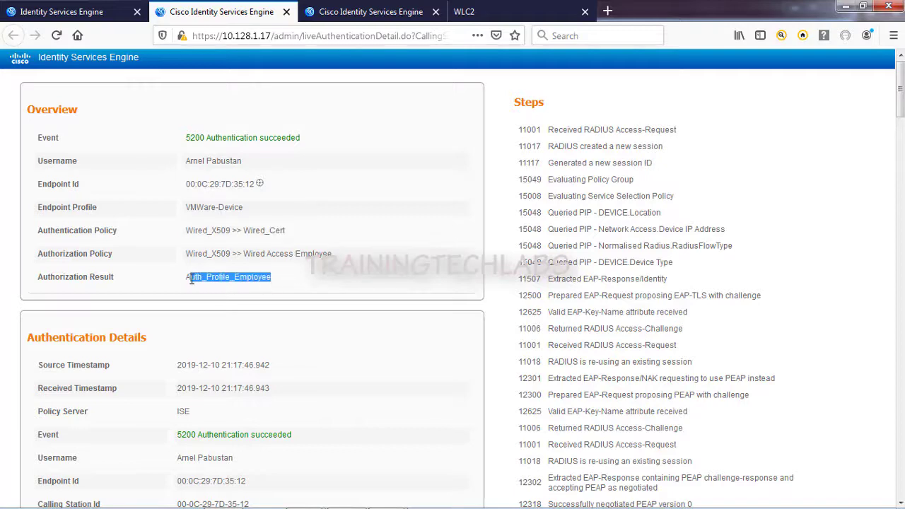
{"action": "left_click_drag", "start_coordinate": [332, 254], "coordinate": [236, 255]}
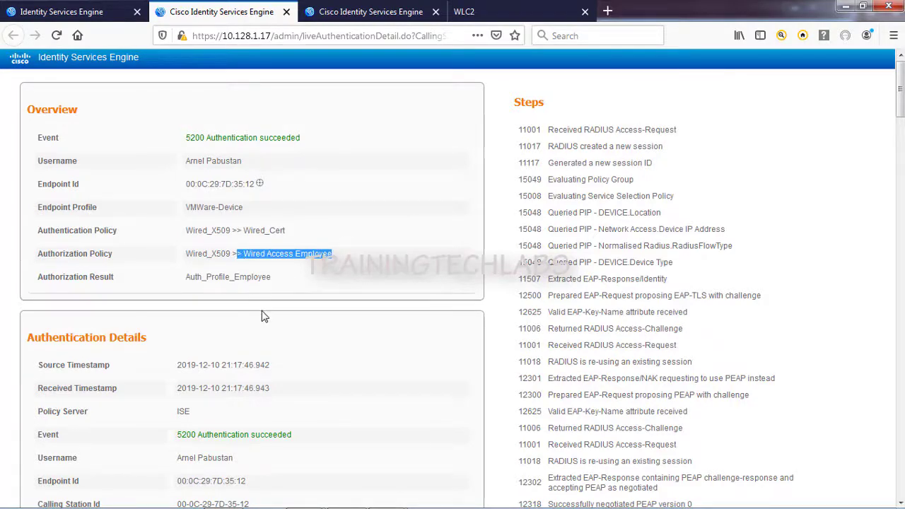
{"action": "scroll", "coordinate": [262, 314], "scroll_direction": "down", "scroll_amount": 3}
{"action": "scroll", "coordinate": [261, 320], "scroll_direction": "down", "scroll_amount": 5}
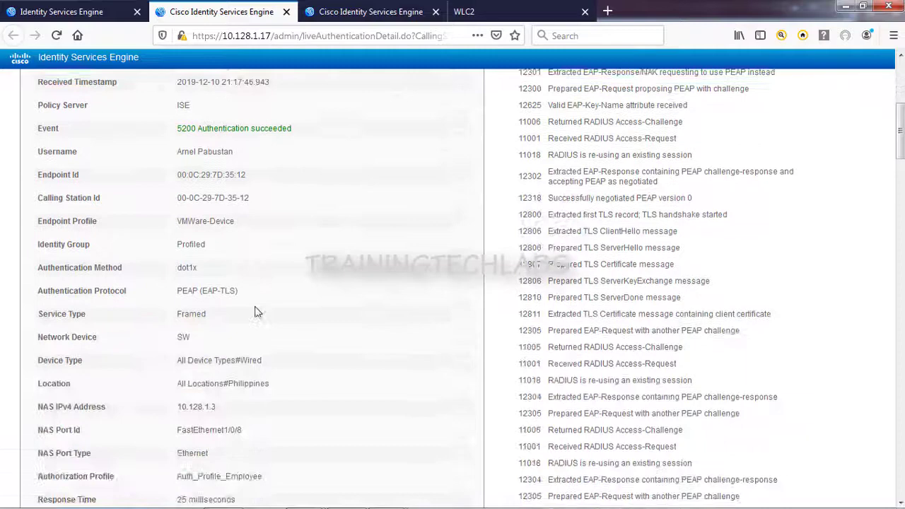
{"action": "left_click_drag", "start_coordinate": [203, 238], "coordinate": [171, 242]}
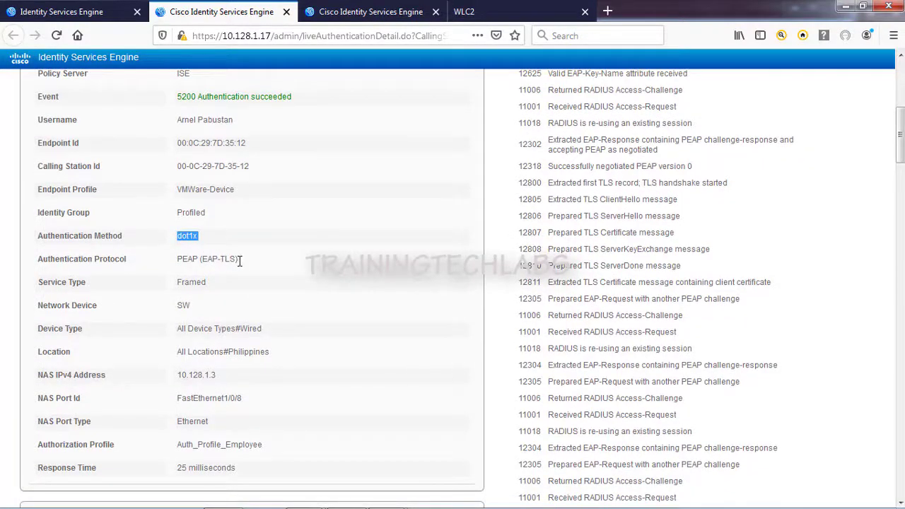
{"action": "left_click_drag", "start_coordinate": [240, 261], "coordinate": [170, 266]}
{"action": "scroll", "coordinate": [217, 321], "scroll_direction": "down", "scroll_amount": 4}
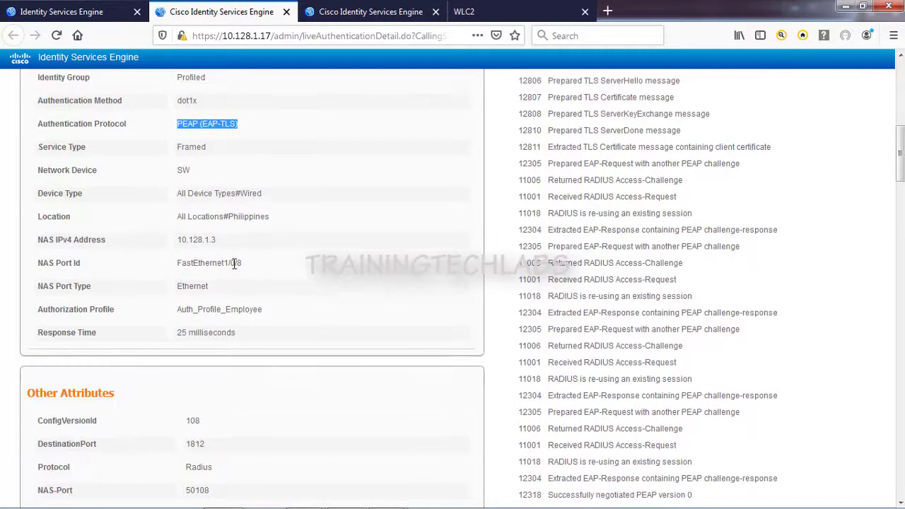
{"action": "left_click_drag", "start_coordinate": [262, 204], "coordinate": [219, 194]}
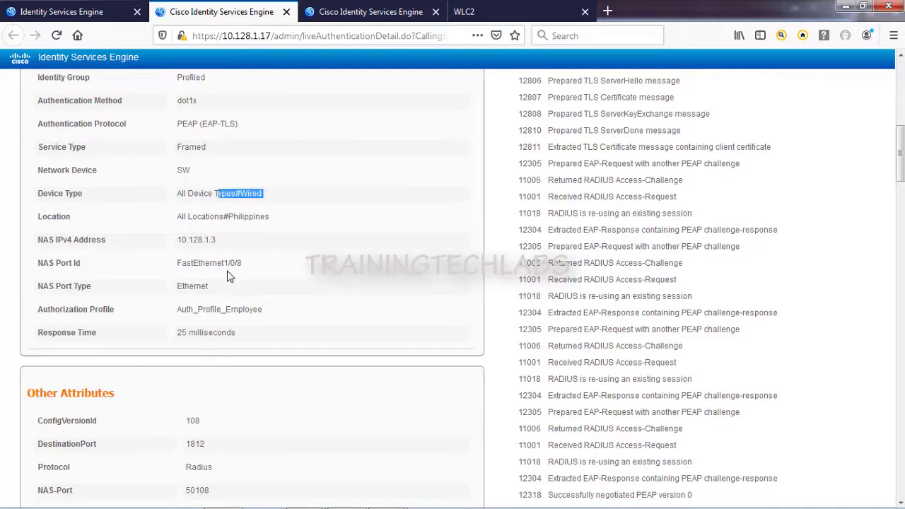
{"action": "scroll", "coordinate": [229, 273], "scroll_direction": "down", "scroll_amount": 4}
{"action": "left_click_drag", "start_coordinate": [275, 177], "coordinate": [175, 177]}
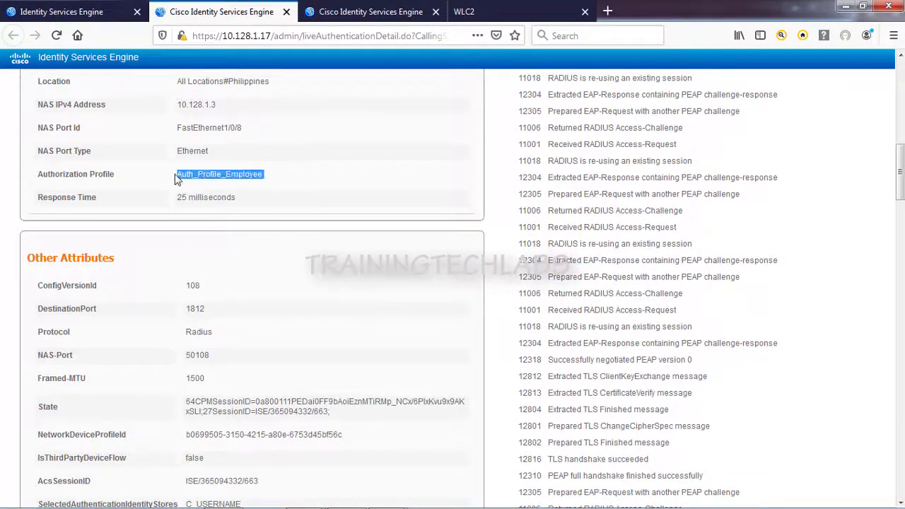
{"action": "scroll", "coordinate": [214, 292], "scroll_direction": "down", "scroll_amount": 4}
{"action": "scroll", "coordinate": [226, 297], "scroll_direction": "up", "scroll_amount": 2}
{"action": "scroll", "coordinate": [267, 304], "scroll_direction": "down", "scroll_amount": 7}
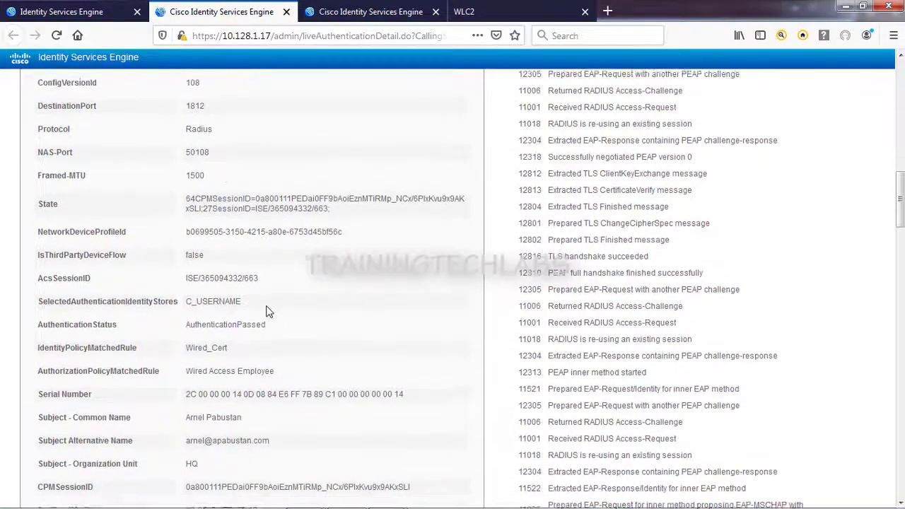
{"action": "scroll", "coordinate": [266, 295], "scroll_direction": "down", "scroll_amount": 4}
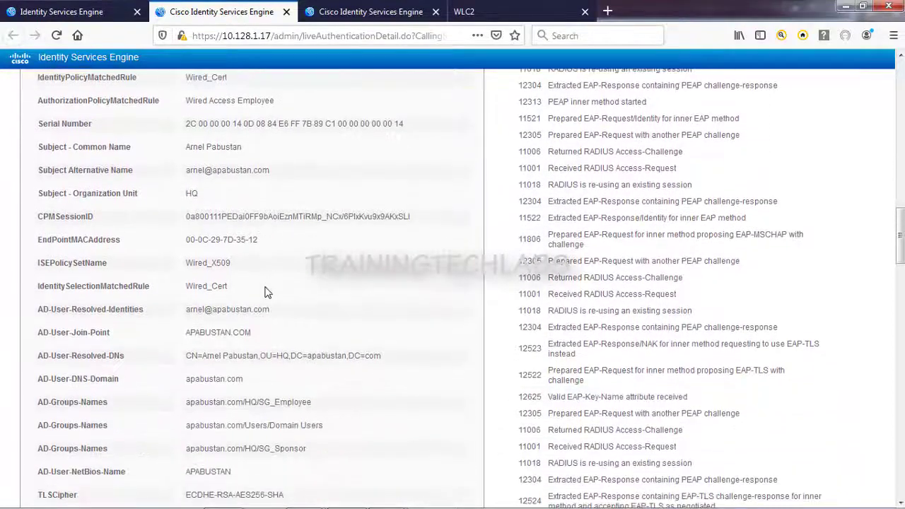
{"action": "scroll", "coordinate": [267, 293], "scroll_direction": "down", "scroll_amount": 2}
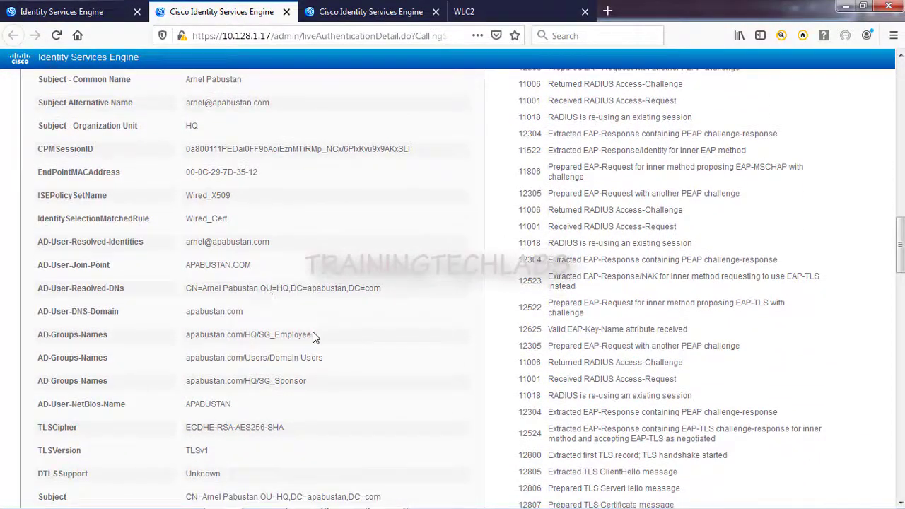
{"action": "left_click_drag", "start_coordinate": [281, 335], "coordinate": [186, 337]}
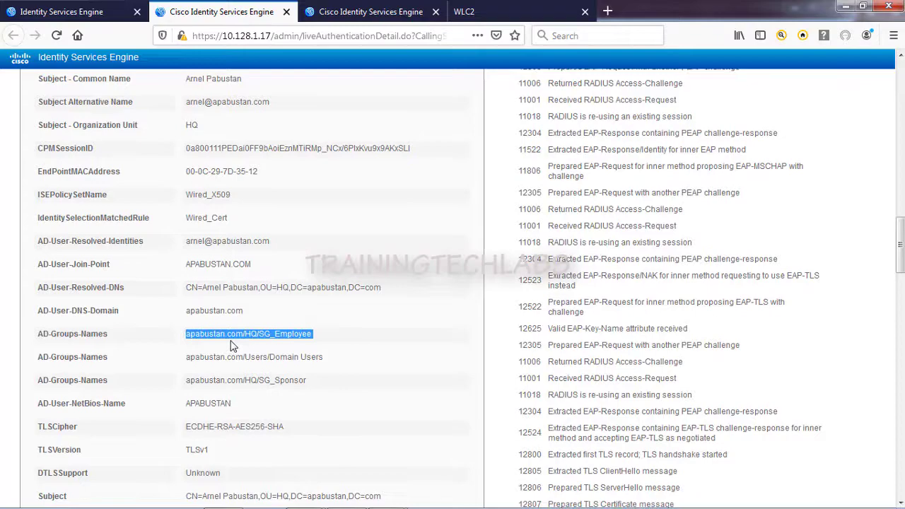
{"action": "scroll", "coordinate": [345, 259], "scroll_direction": "down", "scroll_amount": 4}
{"action": "scroll", "coordinate": [345, 259], "scroll_direction": "down", "scroll_amount": 6}
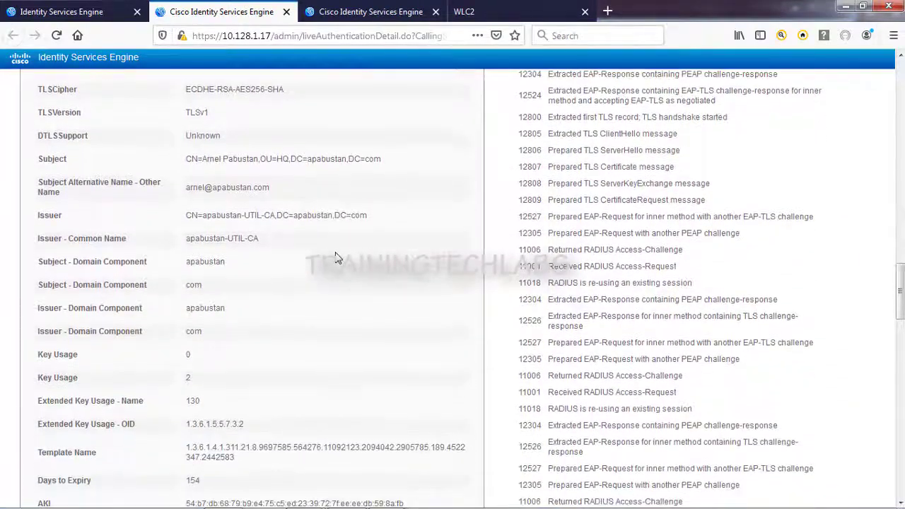
{"action": "scroll", "coordinate": [338, 259], "scroll_direction": "down", "scroll_amount": 2}
{"action": "scroll", "coordinate": [338, 259], "scroll_direction": "down", "scroll_amount": 9}
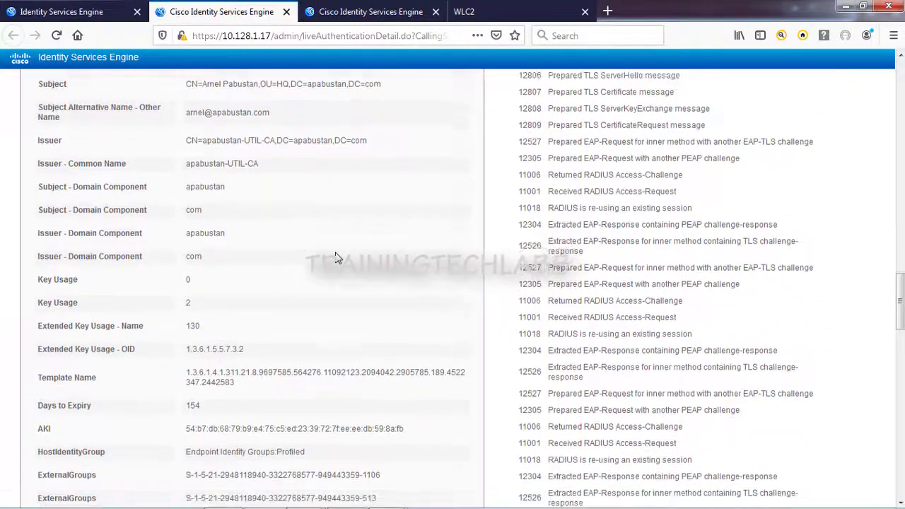
{"action": "scroll", "coordinate": [337, 259], "scroll_direction": "down", "scroll_amount": 6}
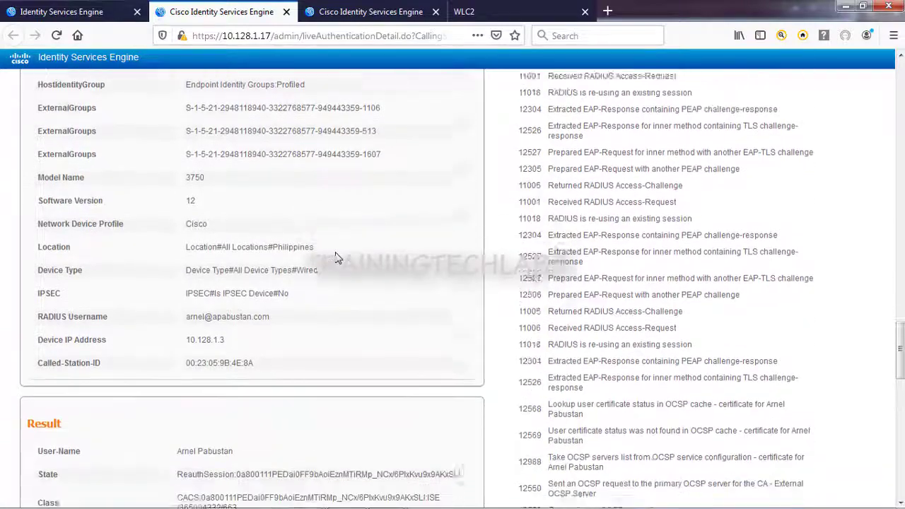
{"action": "scroll", "coordinate": [336, 256], "scroll_direction": "down", "scroll_amount": 4}
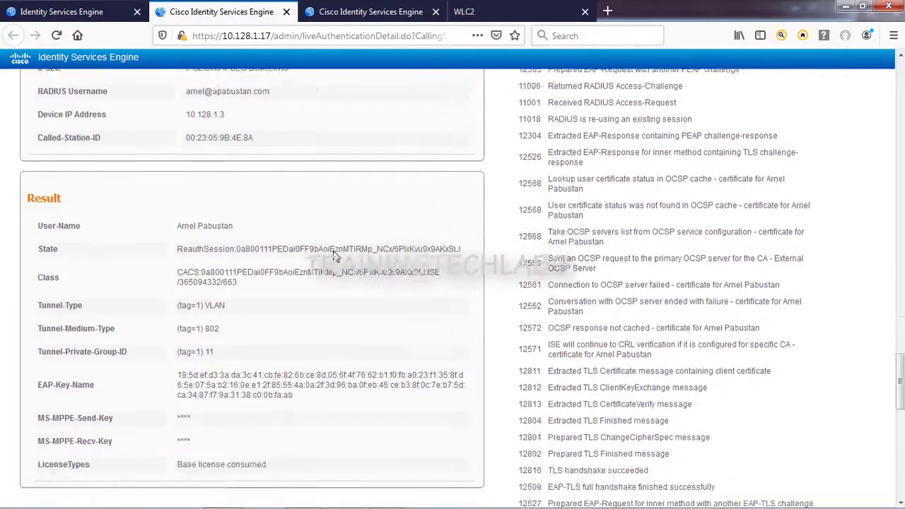
{"action": "left_click_drag", "start_coordinate": [216, 276], "coordinate": [177, 278]}
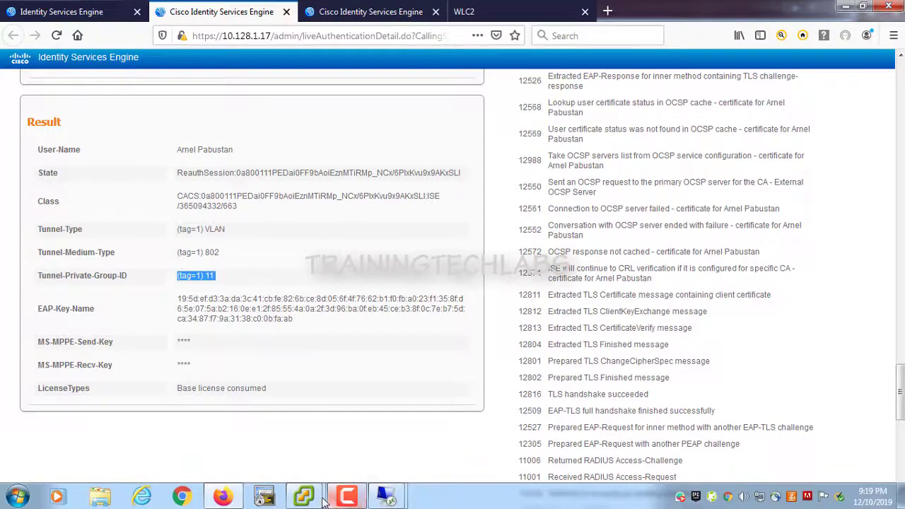
Step: Open a command prompt in the Windows 7 VM and run ipconfig
{"action": "mouse_move", "coordinate": [304, 496]}
{"action": "left_click", "coordinate": [378, 421]}
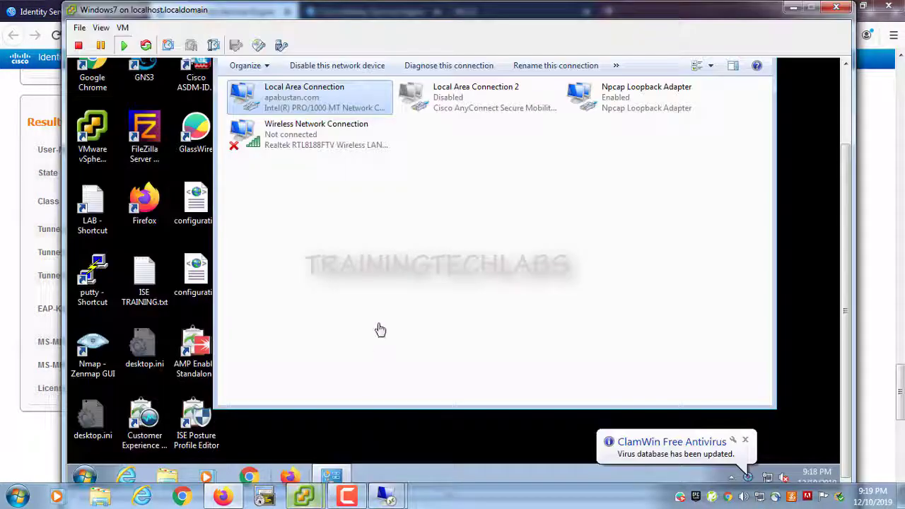
{"action": "left_click", "coordinate": [84, 478]}
{"action": "type", "text": "cmd"}
{"action": "key", "text": "Return"}
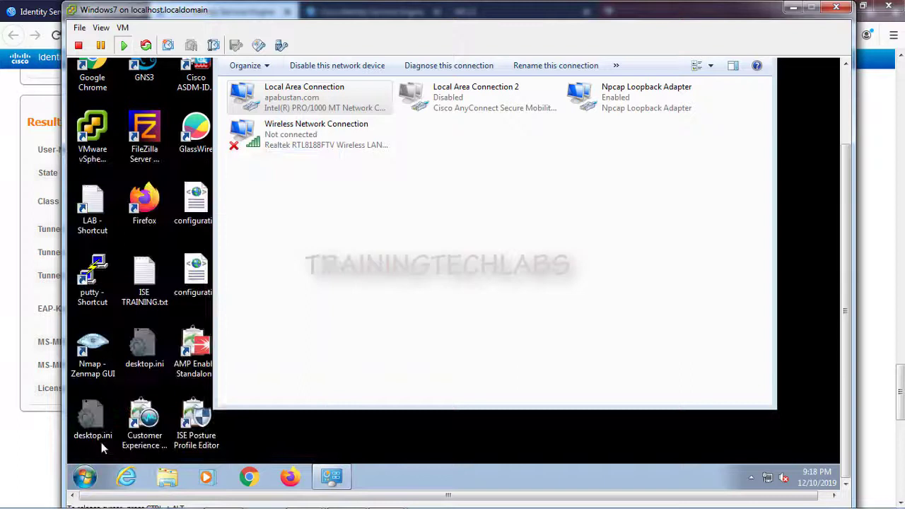
{"action": "type", "text": "ipconfig"}
{"action": "key", "text": "Return"}
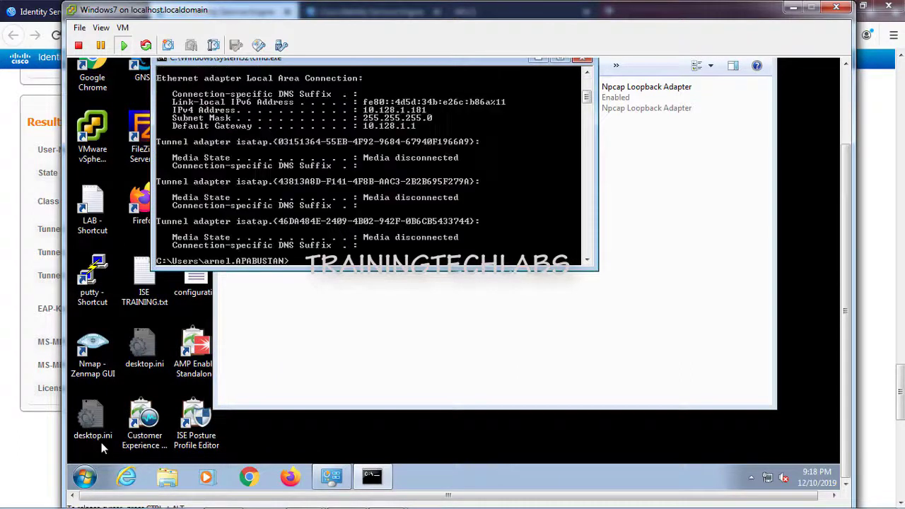
Step: Highlight the IPv4 address 10.128.1.181 and gateway 10.128.1.1 in the ipconfig output
{"action": "right_click", "coordinate": [366, 109]}
{"action": "left_click", "coordinate": [379, 117]}
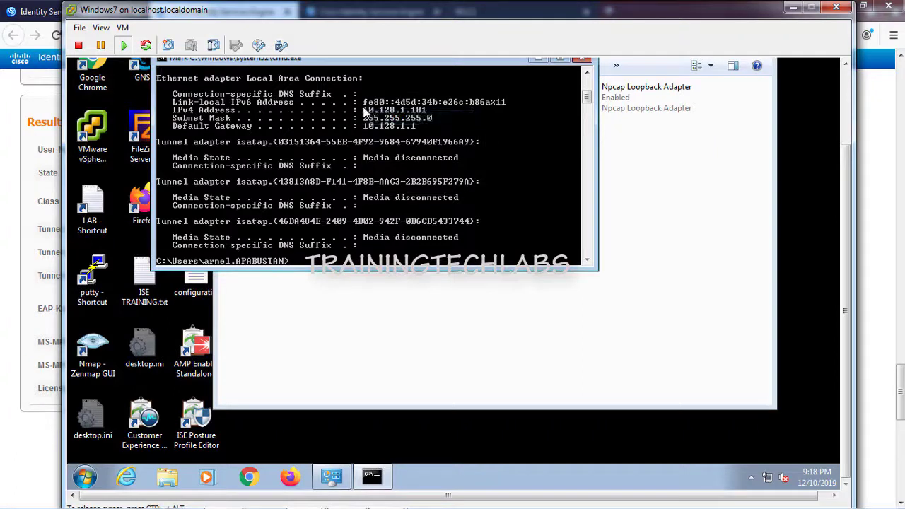
{"action": "left_click_drag", "start_coordinate": [364, 107], "coordinate": [436, 134]}
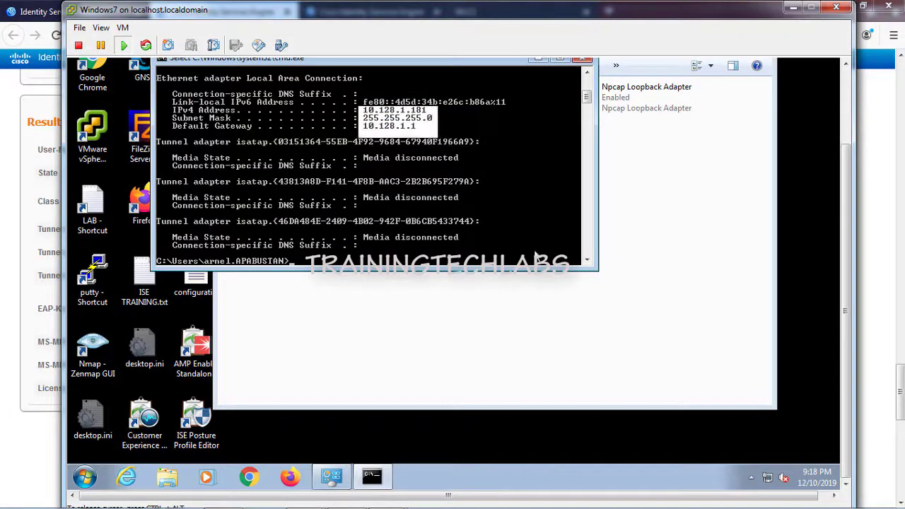
{"action": "left_click", "coordinate": [543, 371]}
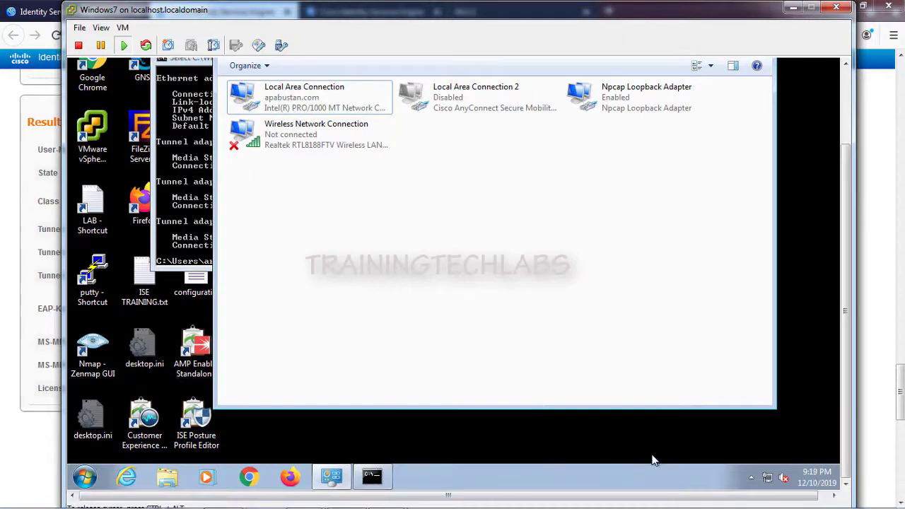
{"action": "left_click", "coordinate": [764, 481]}
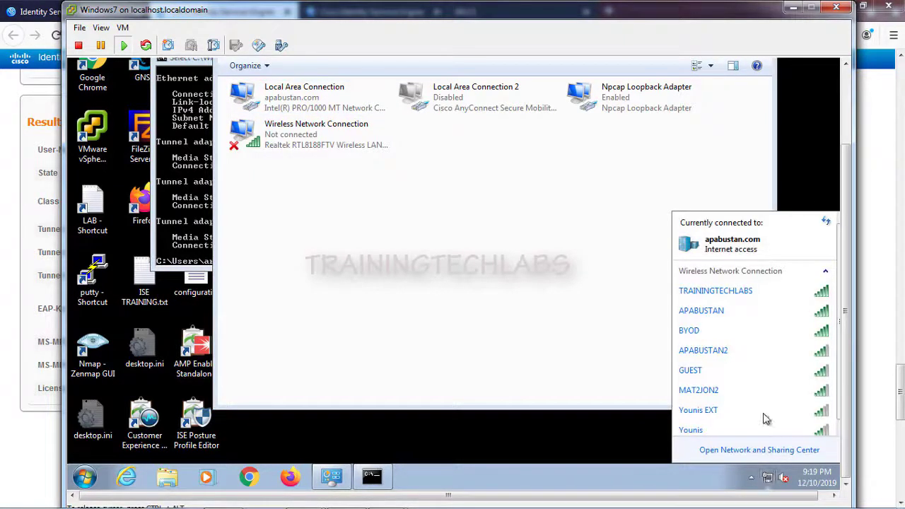
{"action": "left_click", "coordinate": [754, 297]}
{"action": "left_click", "coordinate": [803, 312]}
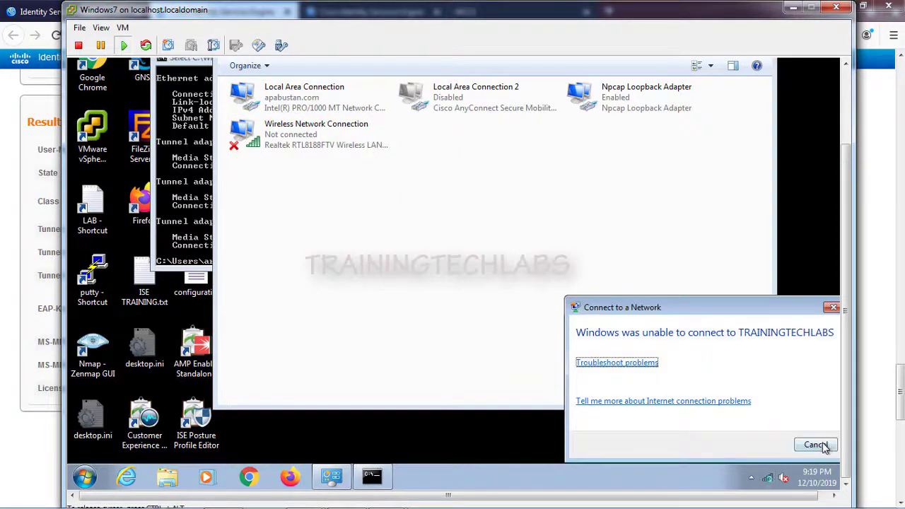
{"action": "left_click", "coordinate": [815, 445]}
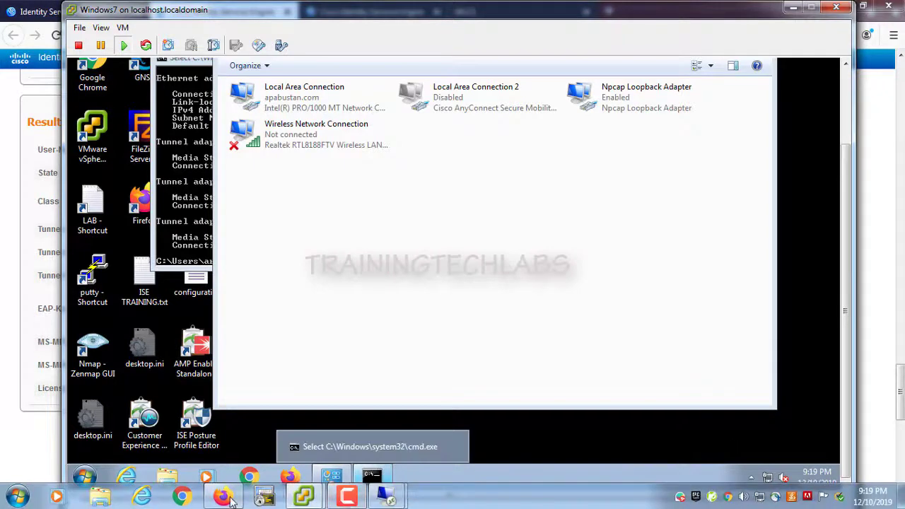
Step: Return to the ISE RADIUS live logs, then open the Policy Sets page
{"action": "left_click", "coordinate": [223, 501]}
{"action": "left_click", "coordinate": [62, 11]}
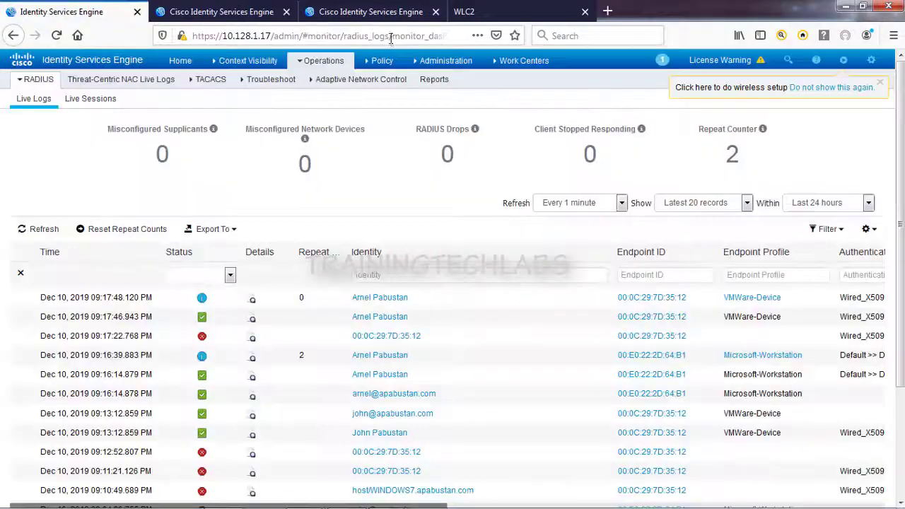
{"action": "mouse_move", "coordinate": [382, 61]}
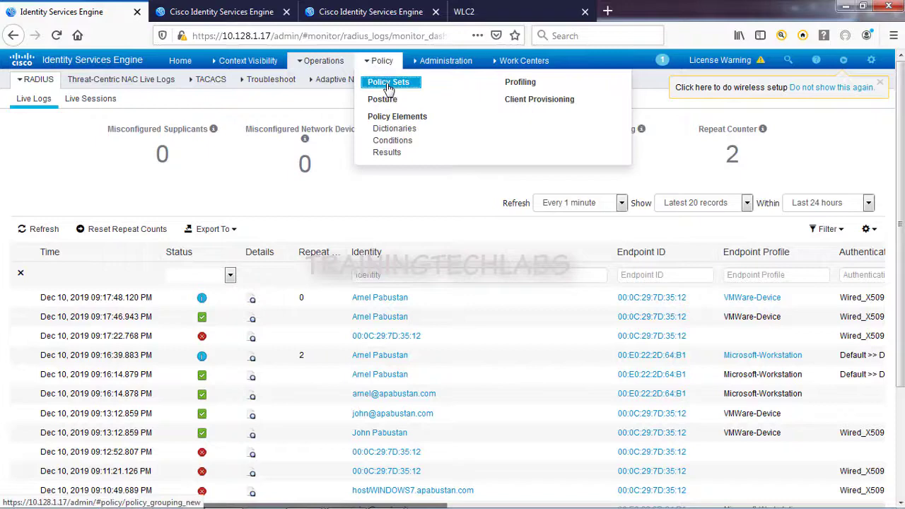
{"action": "left_click", "coordinate": [389, 82]}
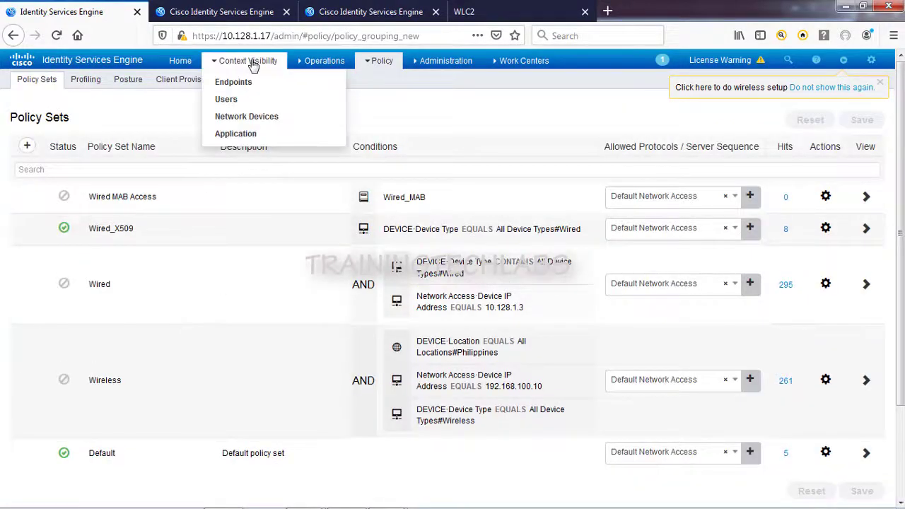
{"action": "mouse_move", "coordinate": [315, 64]}
{"action": "left_click", "coordinate": [322, 98]}
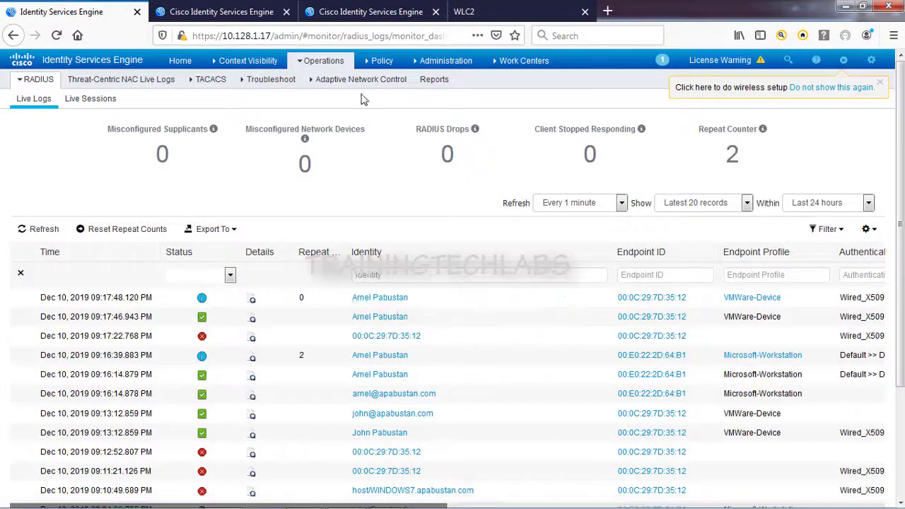
{"action": "mouse_move", "coordinate": [382, 61]}
{"action": "left_click", "coordinate": [389, 136]}
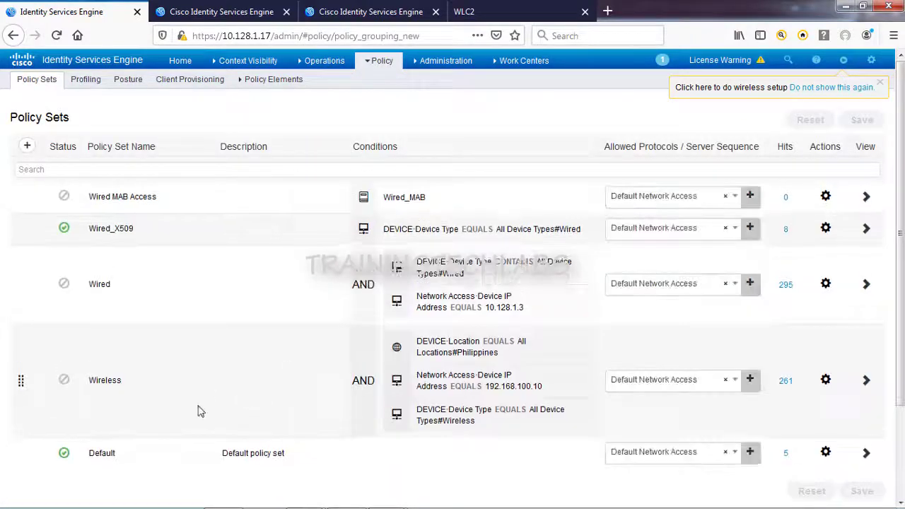
Step: Set the Wireless policy set's status to Enabled and save it
{"action": "left_click", "coordinate": [62, 382]}
{"action": "left_click", "coordinate": [74, 403]}
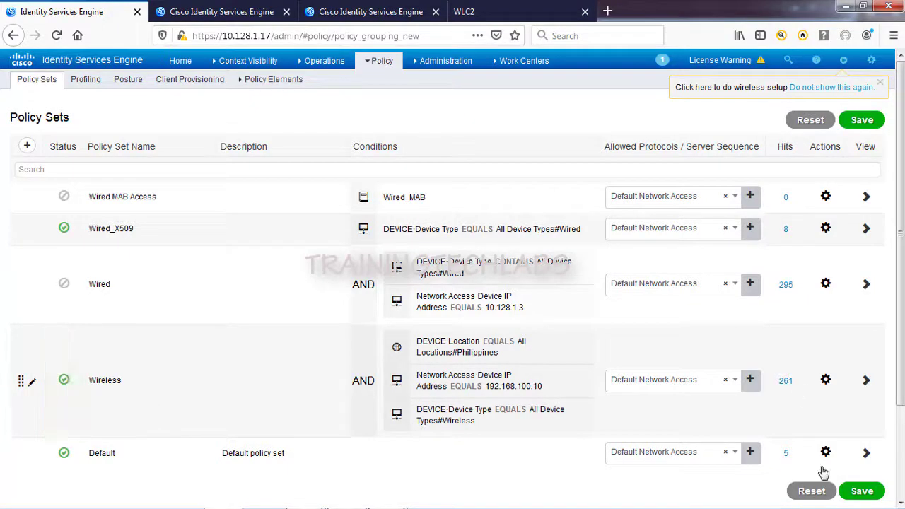
{"action": "left_click", "coordinate": [862, 492]}
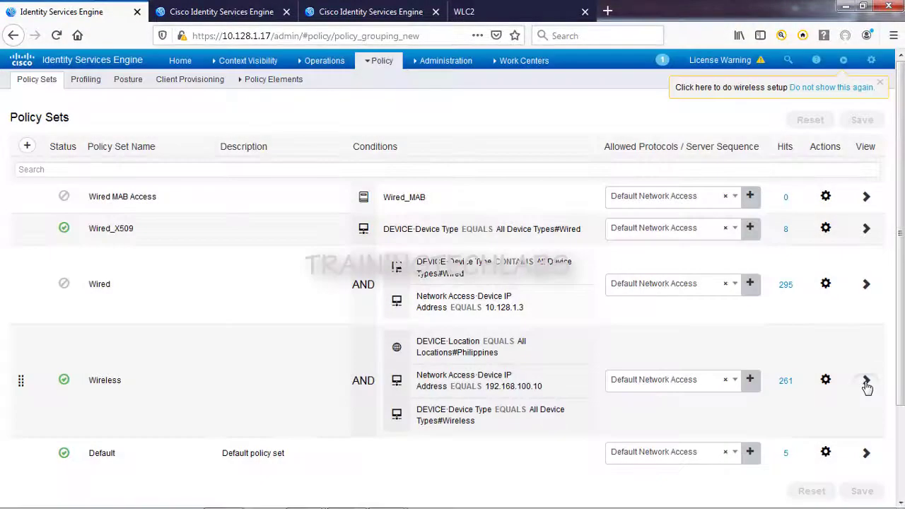
Step: Open the Wireless policy set and expand its authentication rules
{"action": "left_click", "coordinate": [866, 382]}
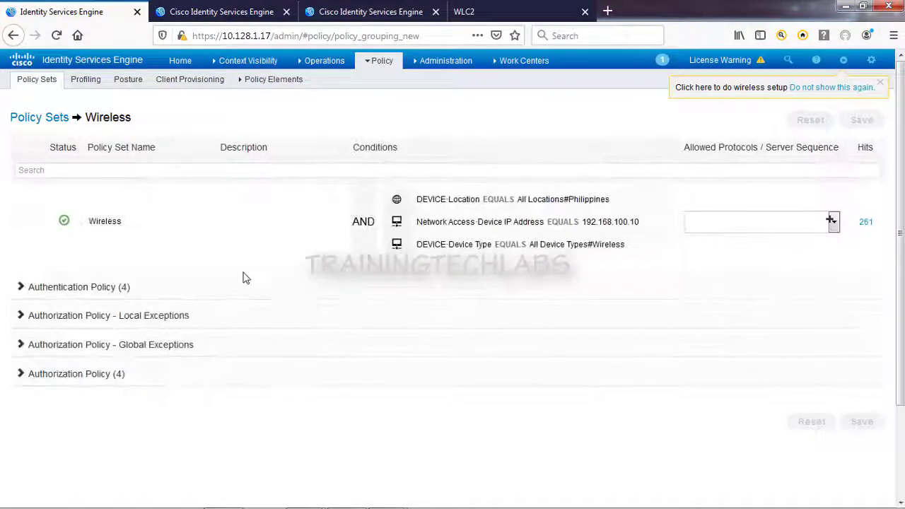
{"action": "left_click", "coordinate": [75, 288]}
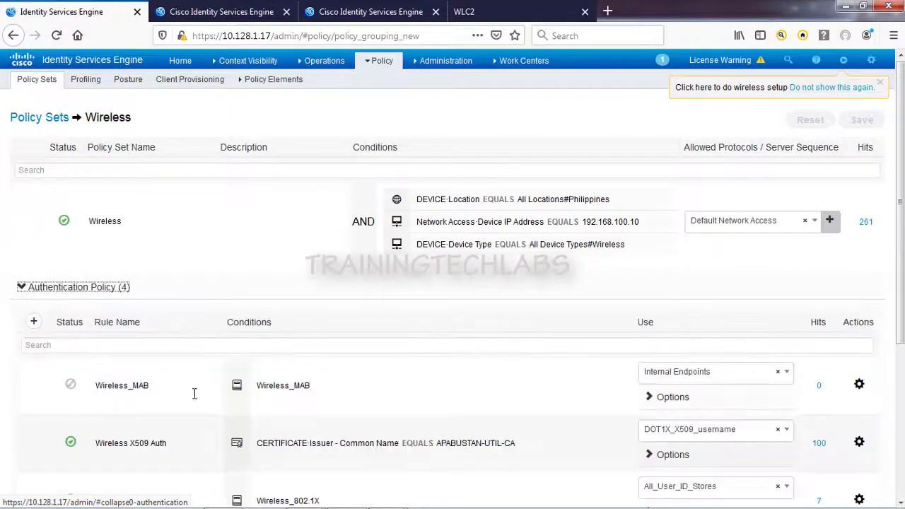
{"action": "scroll", "coordinate": [194, 393], "scroll_direction": "down", "scroll_amount": 2}
{"action": "mouse_move", "coordinate": [386, 383]}
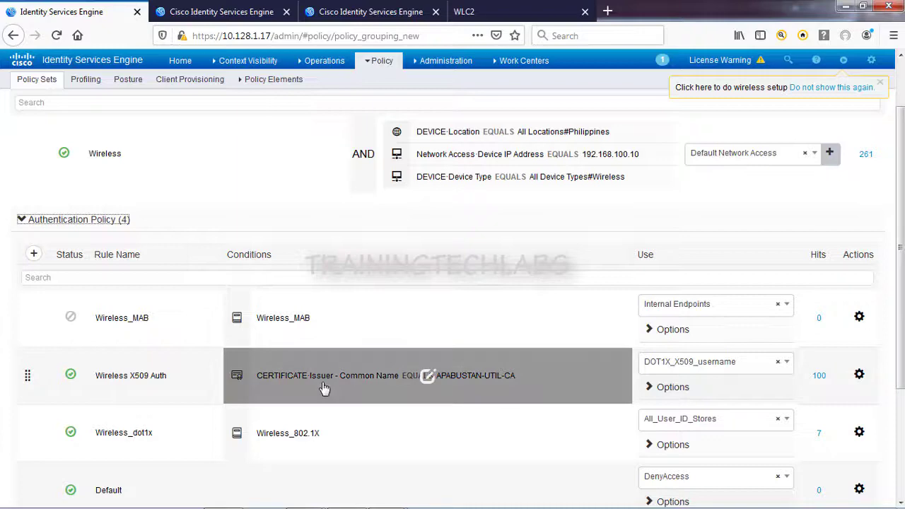
{"action": "scroll", "coordinate": [311, 389], "scroll_direction": "down", "scroll_amount": 5}
Step: Expand the authorization rules and highlight the Wireless Employee Access rule
{"action": "left_click", "coordinate": [92, 440]}
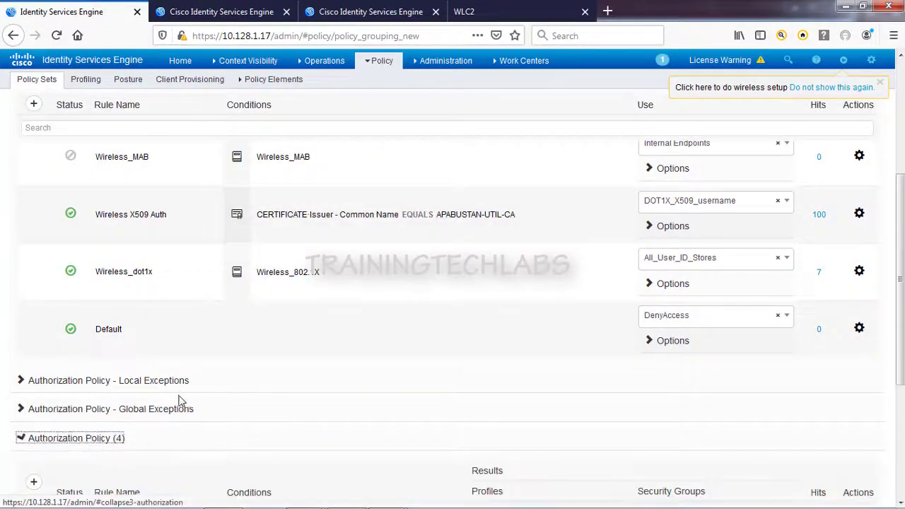
{"action": "scroll", "coordinate": [181, 402], "scroll_direction": "down", "scroll_amount": 5}
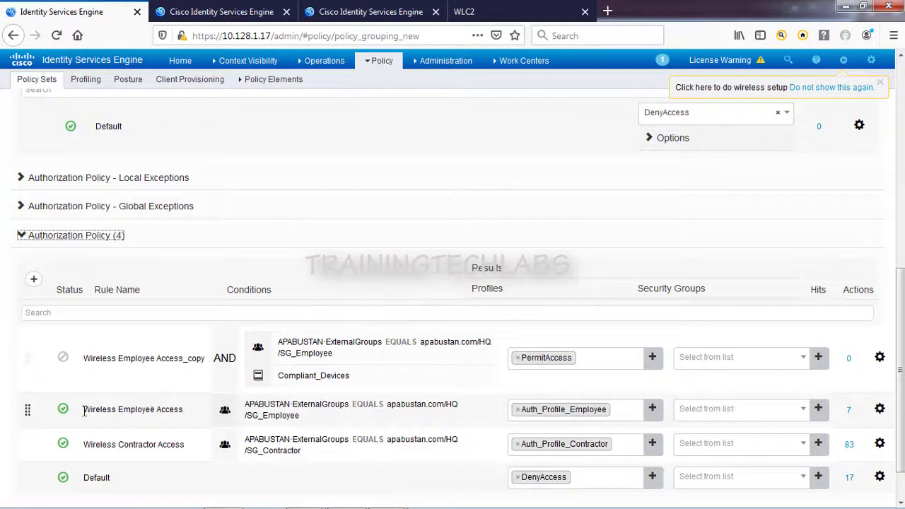
{"action": "left_click_drag", "start_coordinate": [83, 411], "coordinate": [174, 412]}
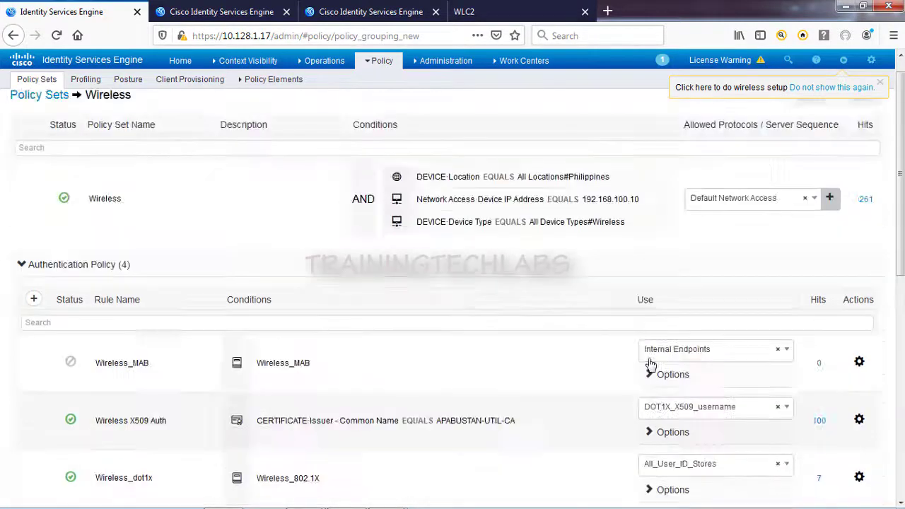
{"action": "mouse_move", "coordinate": [304, 499]}
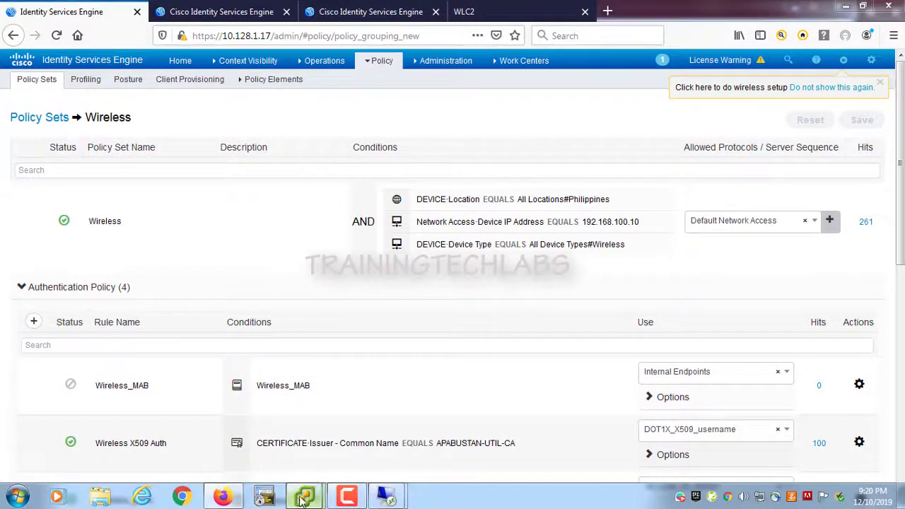
{"action": "left_click", "coordinate": [388, 439]}
Step: Connect the VM's wireless adapter to the TRAININGTECHLABS network
{"action": "left_click", "coordinate": [769, 478]}
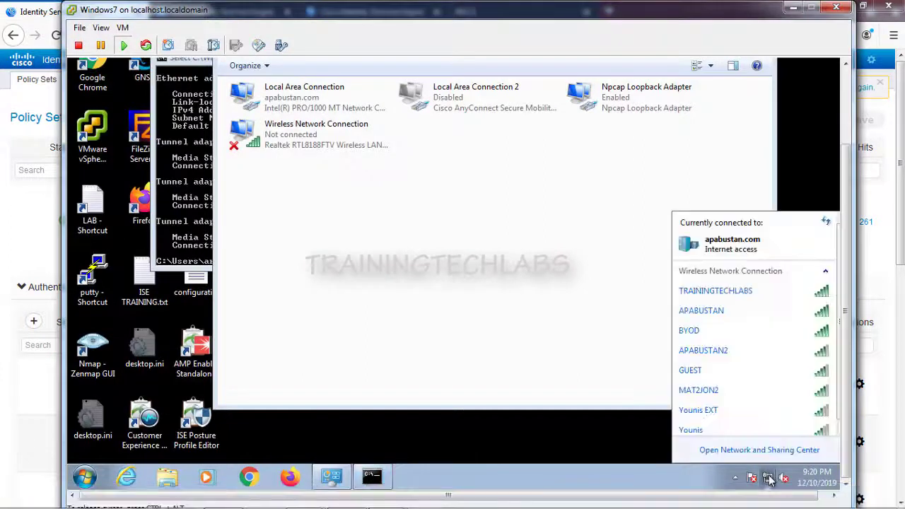
{"action": "left_click", "coordinate": [754, 290]}
{"action": "left_click", "coordinate": [785, 311]}
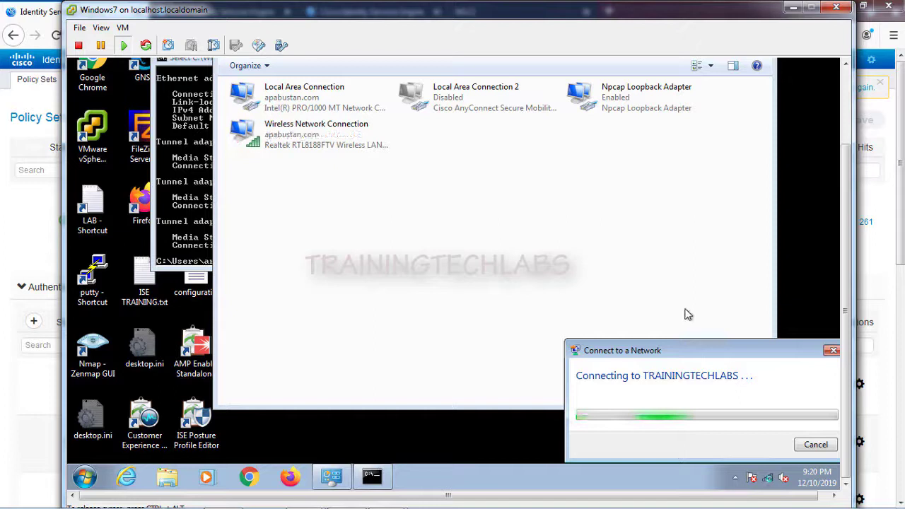
{"action": "left_click", "coordinate": [769, 479]}
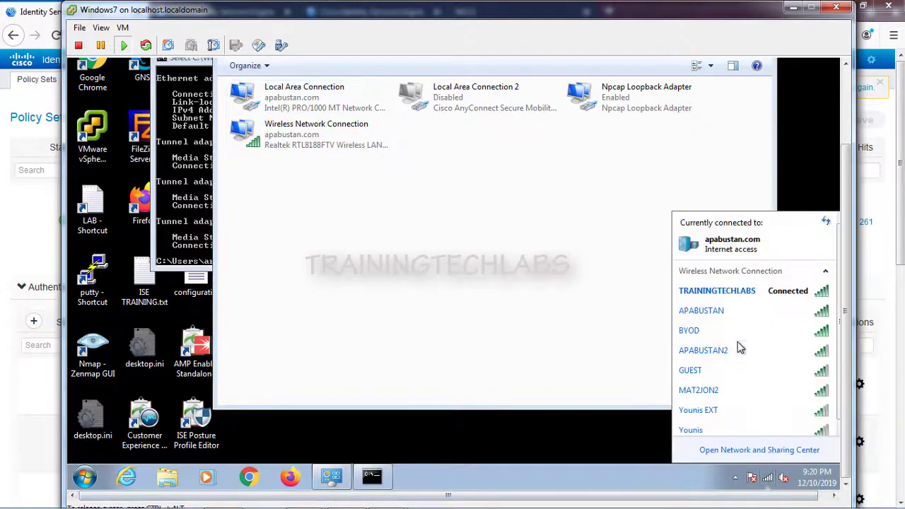
{"action": "left_click", "coordinate": [292, 181]}
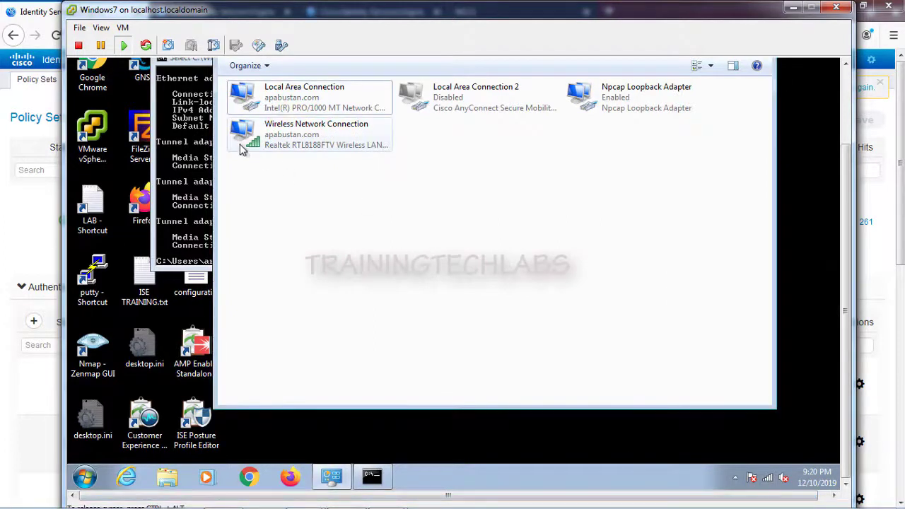
Step: Check the wireless connection's details, showing address 10.128.1.184
{"action": "right_click", "coordinate": [244, 141]}
{"action": "left_click", "coordinate": [277, 174]}
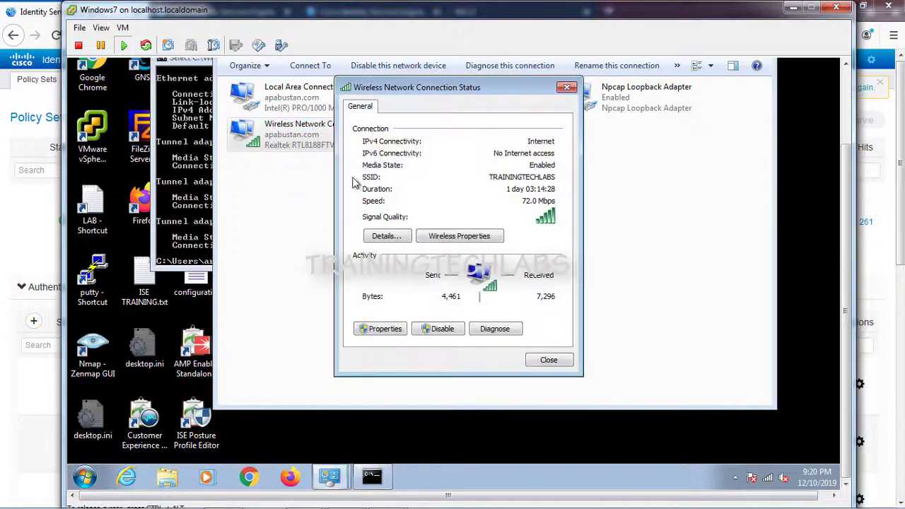
{"action": "left_click", "coordinate": [388, 237]}
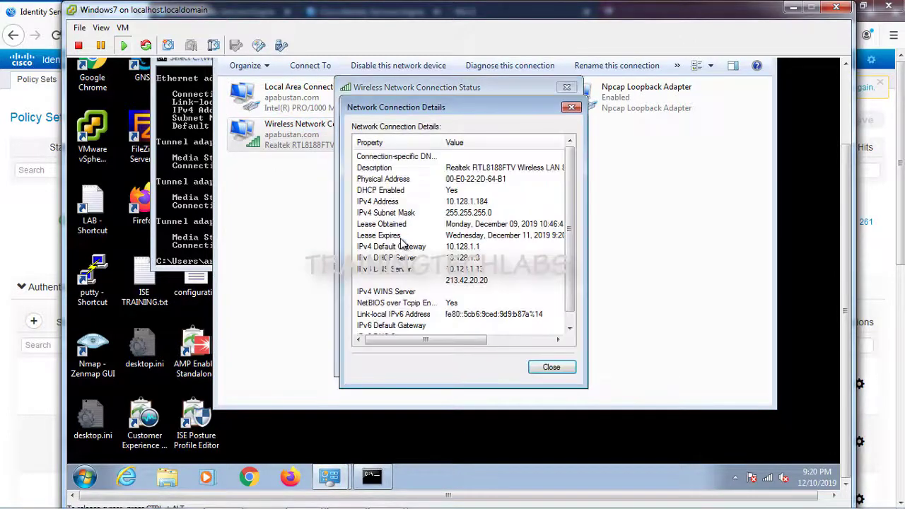
{"action": "left_click", "coordinate": [552, 367]}
{"action": "left_click", "coordinate": [546, 360]}
{"action": "mouse_move", "coordinate": [304, 502]}
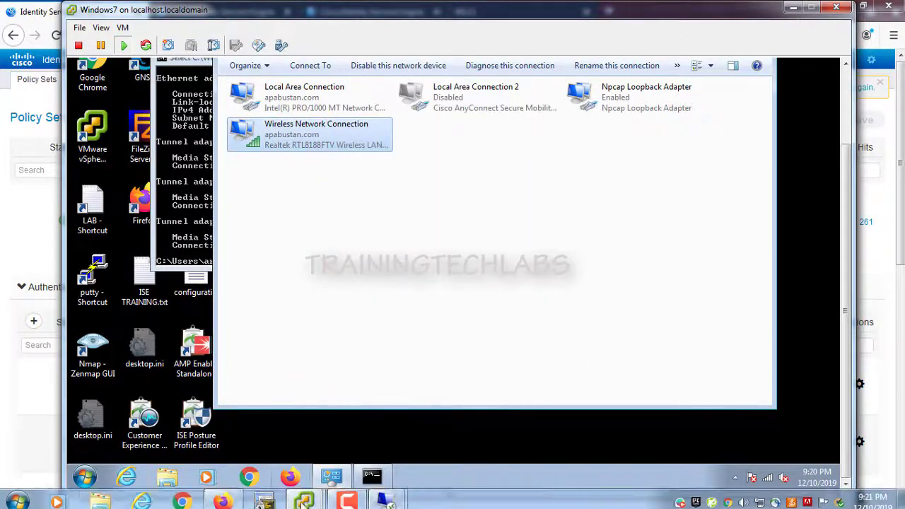
{"action": "left_click", "coordinate": [222, 502]}
Step: Open the detail report for the 09:20 PM wireless authentication from the RADIUS live logs
{"action": "mouse_move", "coordinate": [324, 61]}
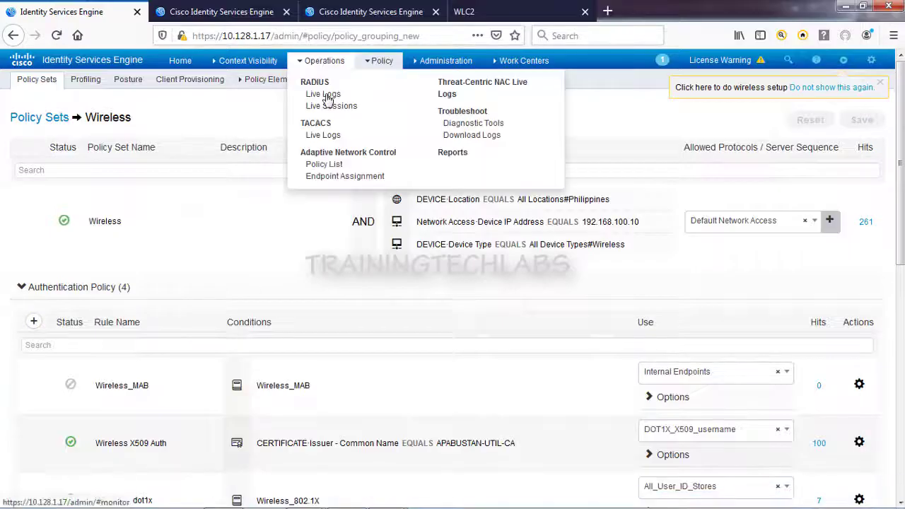
{"action": "left_click", "coordinate": [328, 99]}
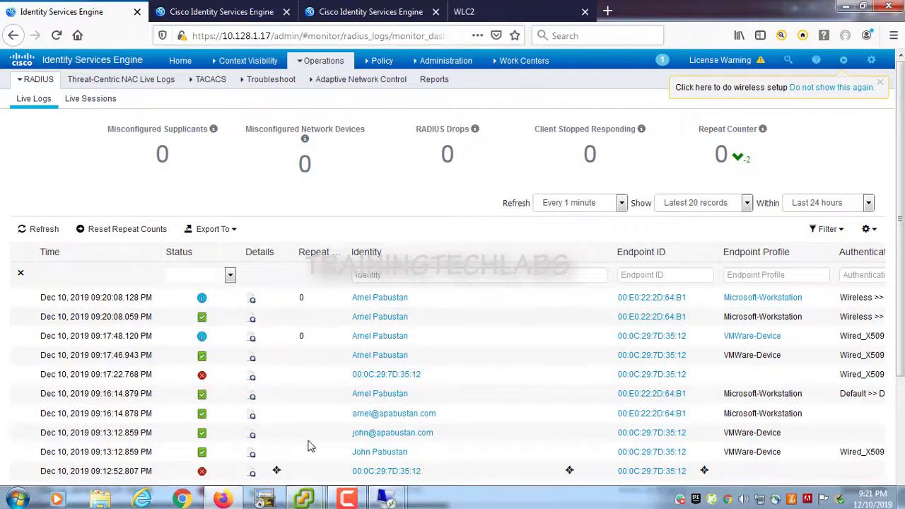
{"action": "left_click_drag", "start_coordinate": [306, 506], "coordinate": [443, 506]}
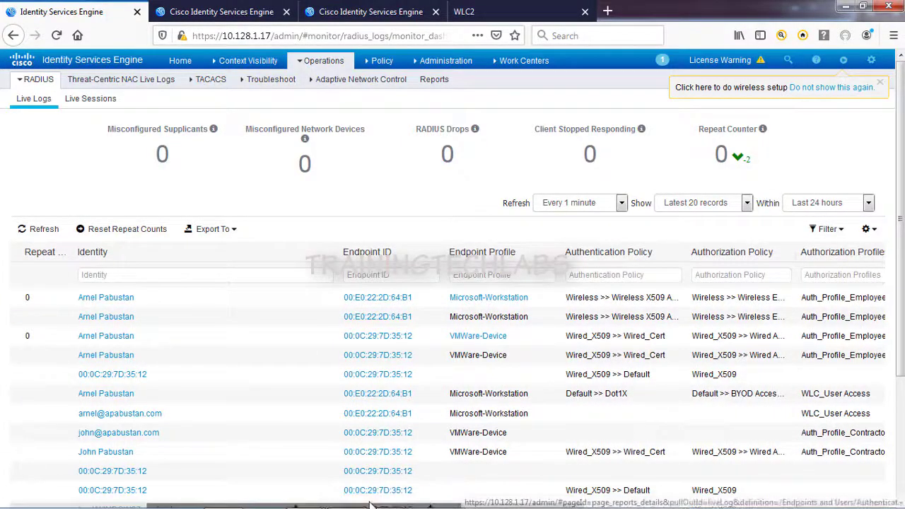
{"action": "left_click_drag", "start_coordinate": [396, 507], "coordinate": [144, 507]}
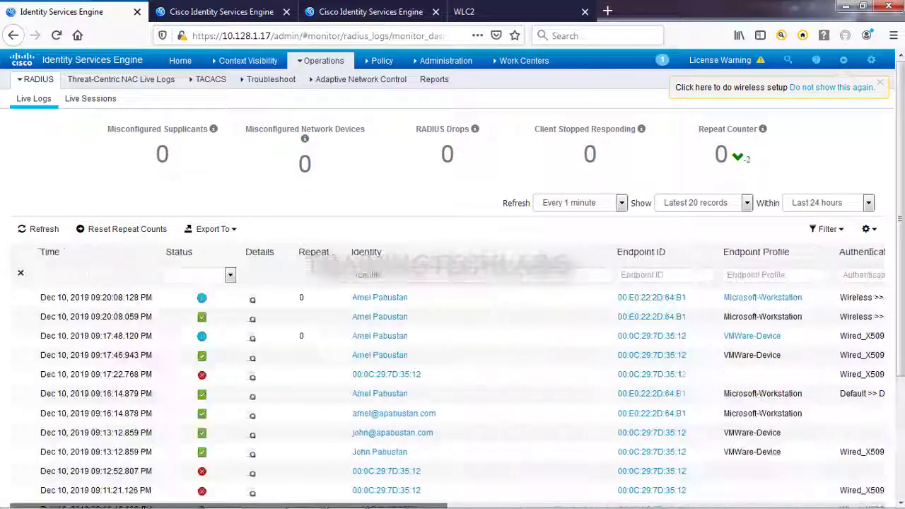
{"action": "left_click", "coordinate": [253, 301]}
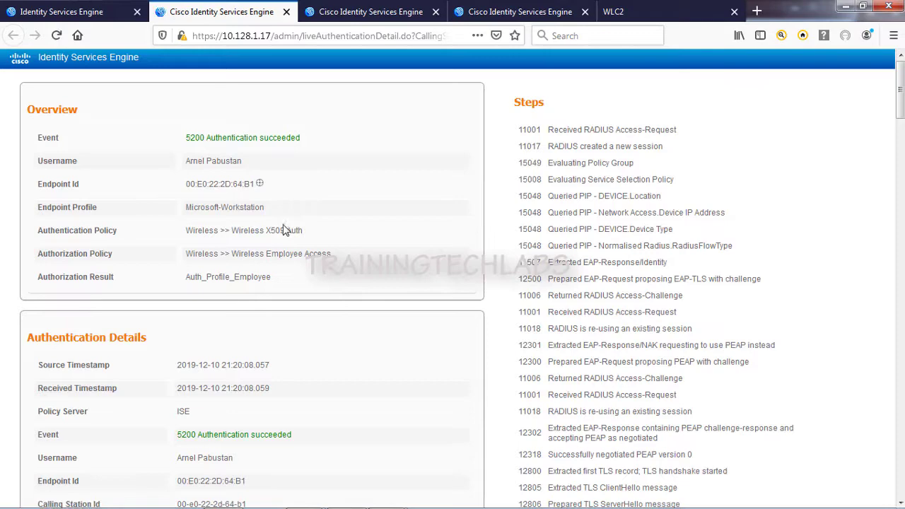
{"action": "left_click_drag", "start_coordinate": [276, 232], "coordinate": [219, 233]}
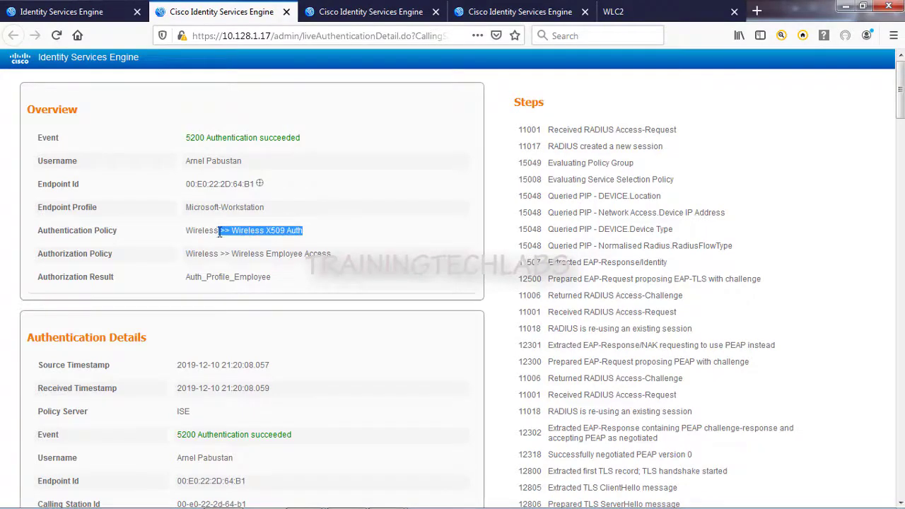
{"action": "left_click", "coordinate": [305, 256]}
{"action": "left_click_drag", "start_coordinate": [271, 276], "coordinate": [202, 278]}
{"action": "scroll", "coordinate": [236, 286], "scroll_direction": "down", "scroll_amount": 3}
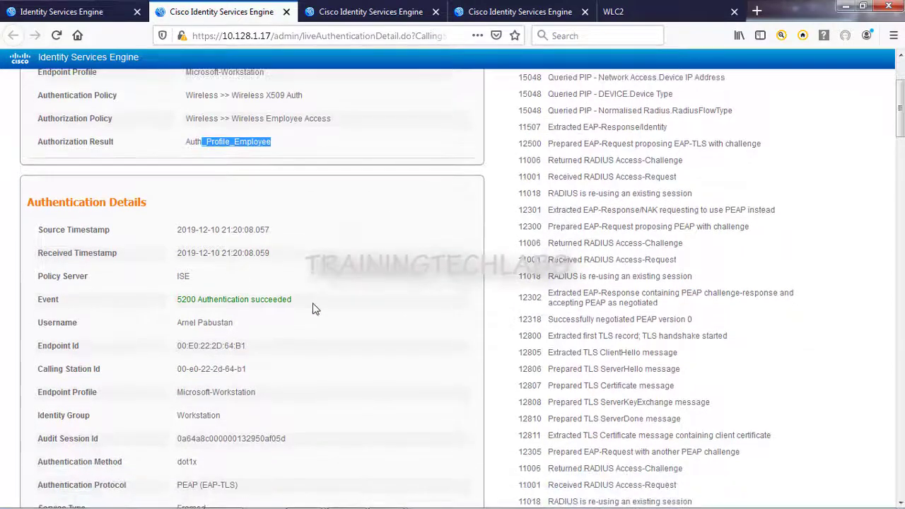
{"action": "left_click_drag", "start_coordinate": [309, 302], "coordinate": [183, 303]}
{"action": "scroll", "coordinate": [255, 322], "scroll_direction": "down", "scroll_amount": 3}
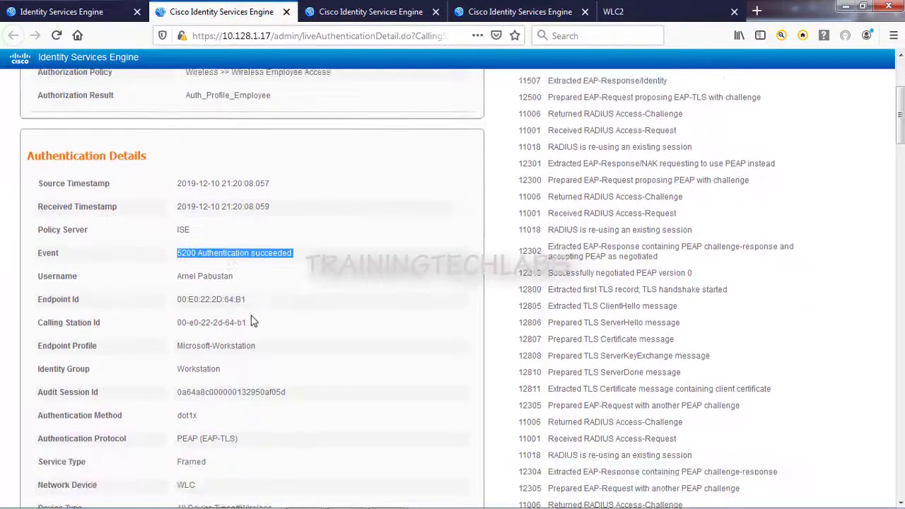
{"action": "left_click_drag", "start_coordinate": [243, 357], "coordinate": [172, 357]}
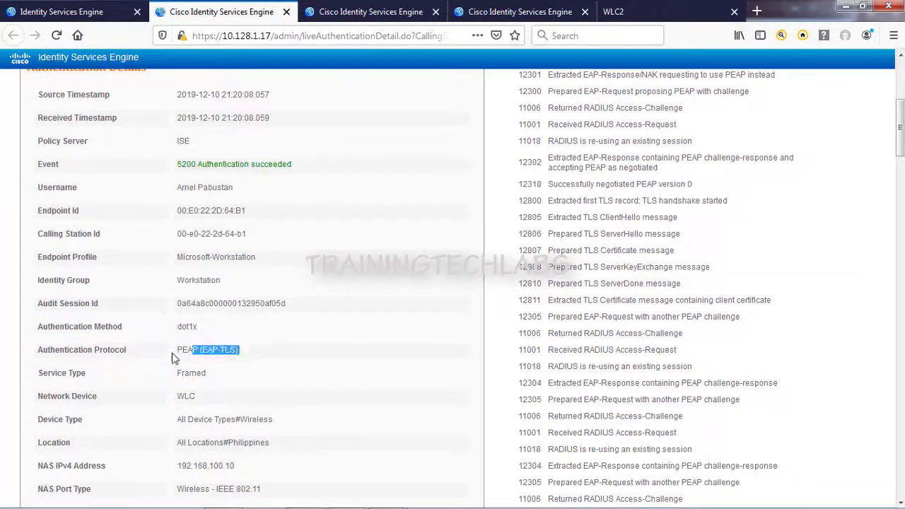
{"action": "left_click_drag", "start_coordinate": [198, 327], "coordinate": [183, 328]}
{"action": "scroll", "coordinate": [268, 323], "scroll_direction": "down", "scroll_amount": 3}
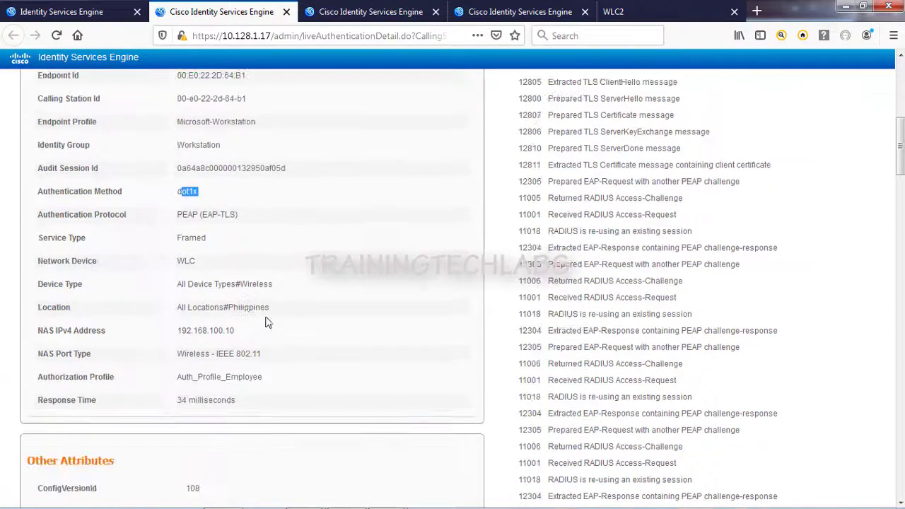
{"action": "left_click_drag", "start_coordinate": [276, 291], "coordinate": [181, 285]}
{"action": "scroll", "coordinate": [261, 316], "scroll_direction": "down", "scroll_amount": 2}
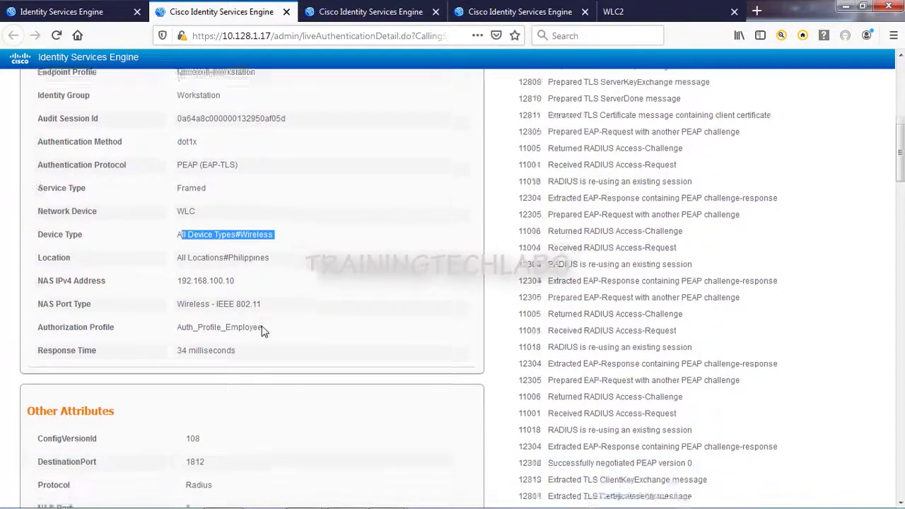
{"action": "left_click_drag", "start_coordinate": [254, 267], "coordinate": [179, 272]}
{"action": "scroll", "coordinate": [202, 313], "scroll_direction": "down", "scroll_amount": 5}
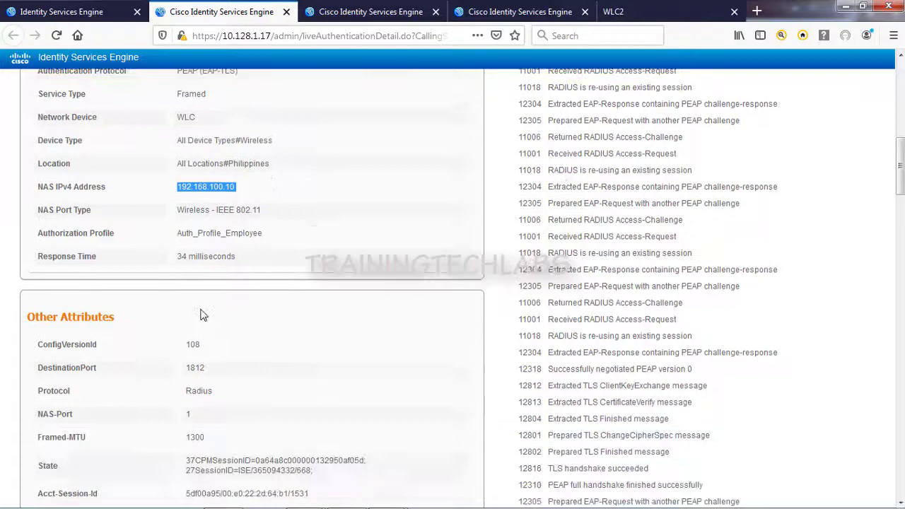
{"action": "scroll", "coordinate": [246, 348], "scroll_direction": "down", "scroll_amount": 5}
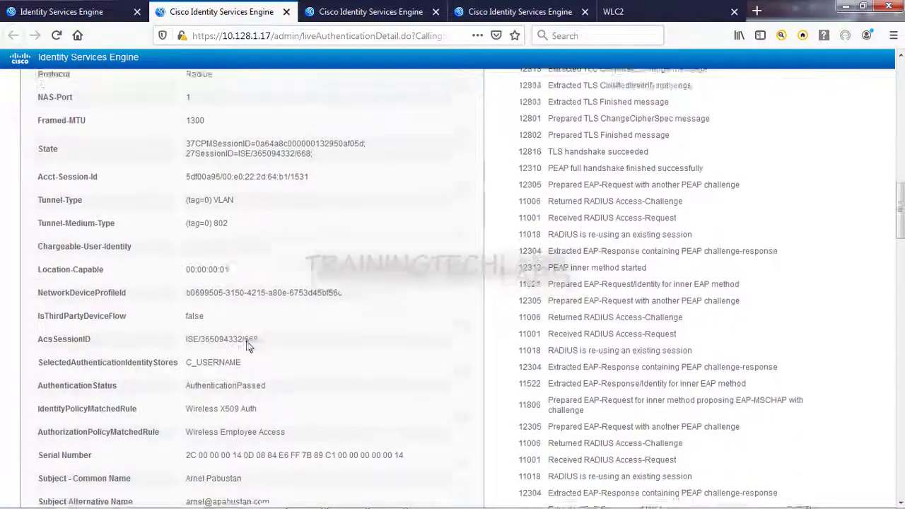
{"action": "left_click_drag", "start_coordinate": [185, 264], "coordinate": [170, 245]}
{"action": "scroll", "coordinate": [252, 303], "scroll_direction": "down", "scroll_amount": 2}
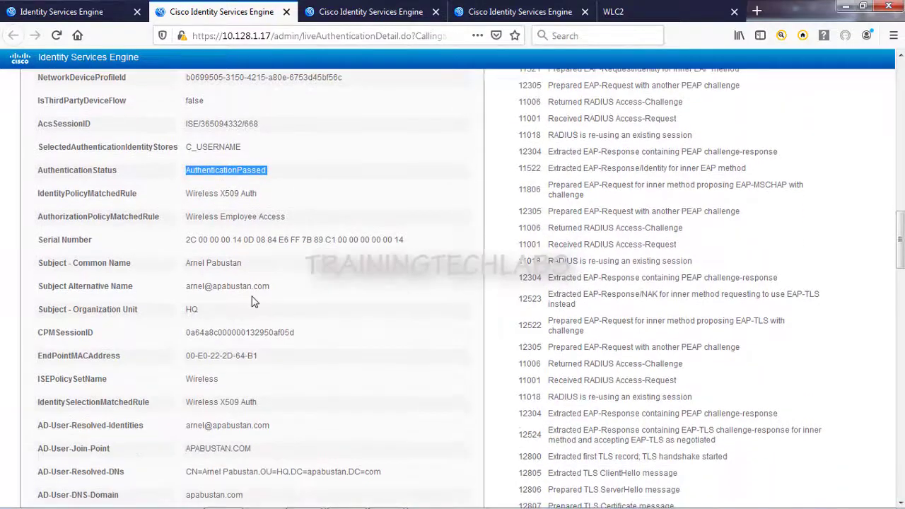
{"action": "scroll", "coordinate": [253, 302], "scroll_direction": "down", "scroll_amount": 3}
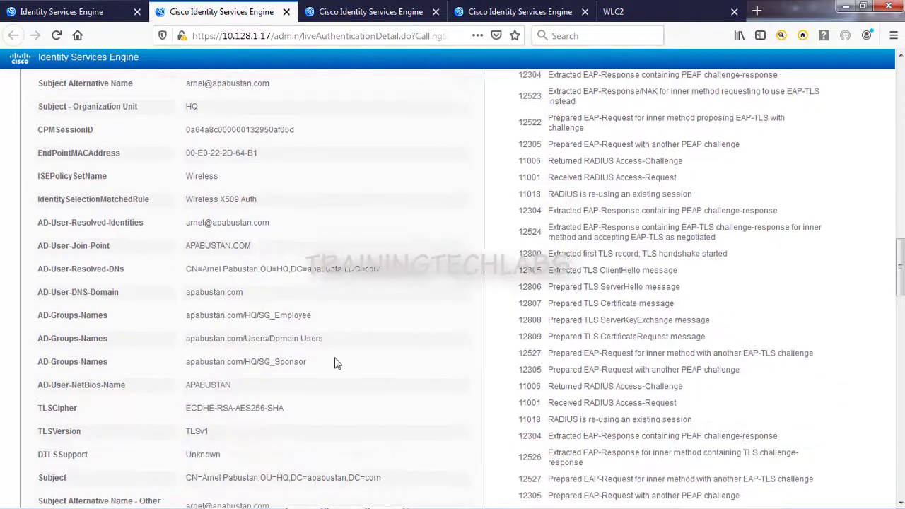
{"action": "left_click_drag", "start_coordinate": [314, 327], "coordinate": [253, 320]}
{"action": "scroll", "coordinate": [253, 332], "scroll_direction": "down", "scroll_amount": 5}
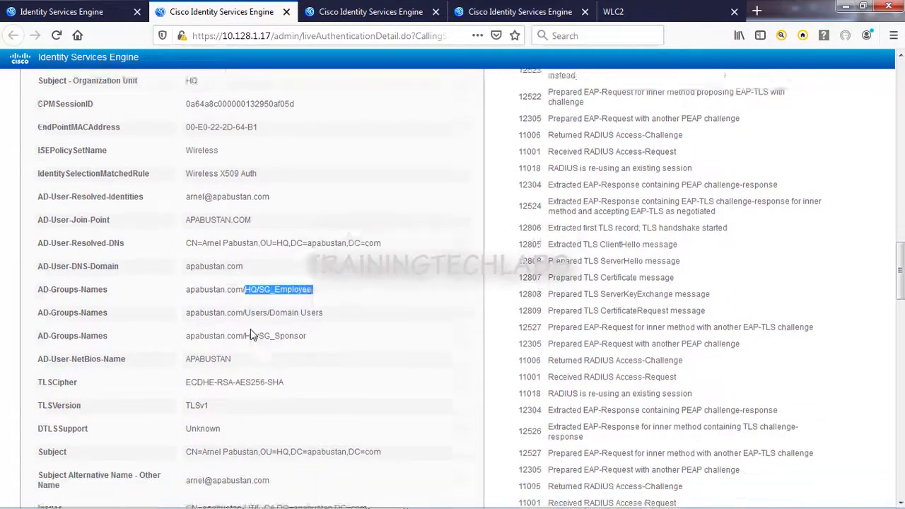
{"action": "scroll", "coordinate": [242, 378], "scroll_direction": "down", "scroll_amount": 9}
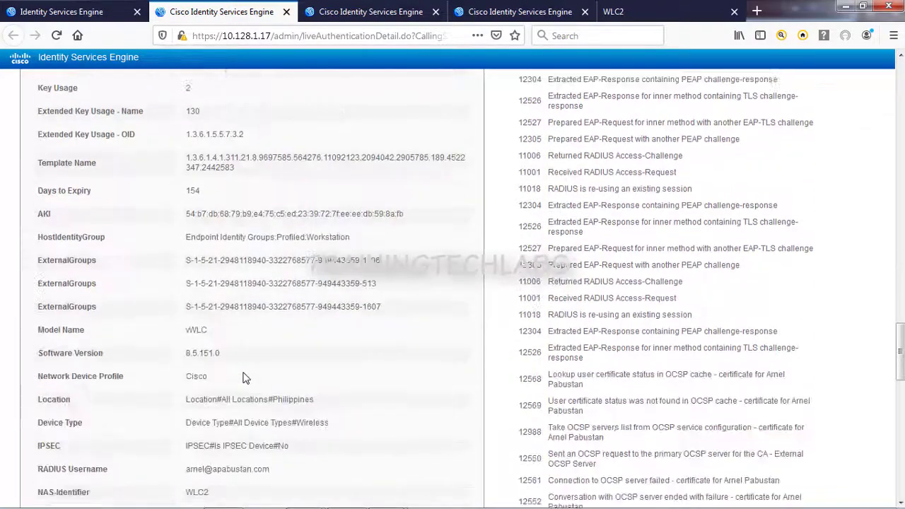
{"action": "scroll", "coordinate": [293, 376], "scroll_direction": "down", "scroll_amount": 6}
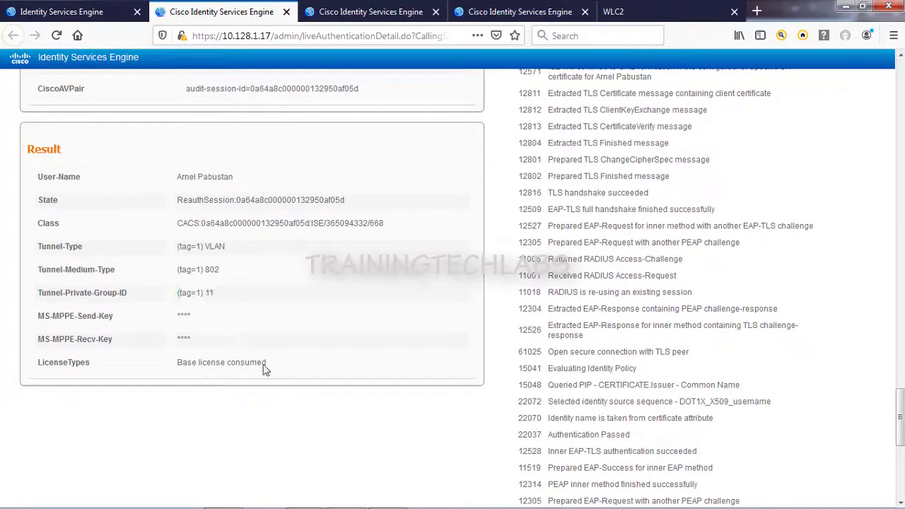
{"action": "scroll", "coordinate": [308, 345], "scroll_direction": "up", "scroll_amount": 20}
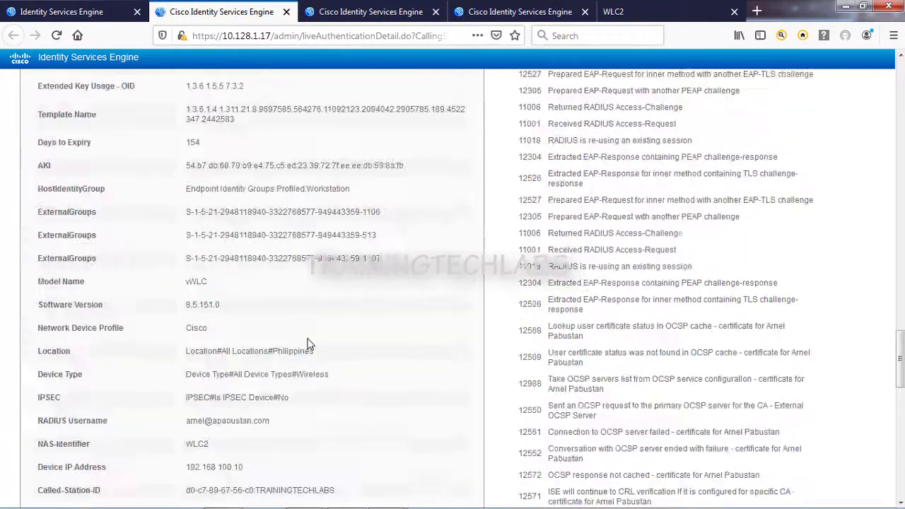
{"action": "scroll", "coordinate": [593, 324], "scroll_direction": "up", "scroll_amount": 7}
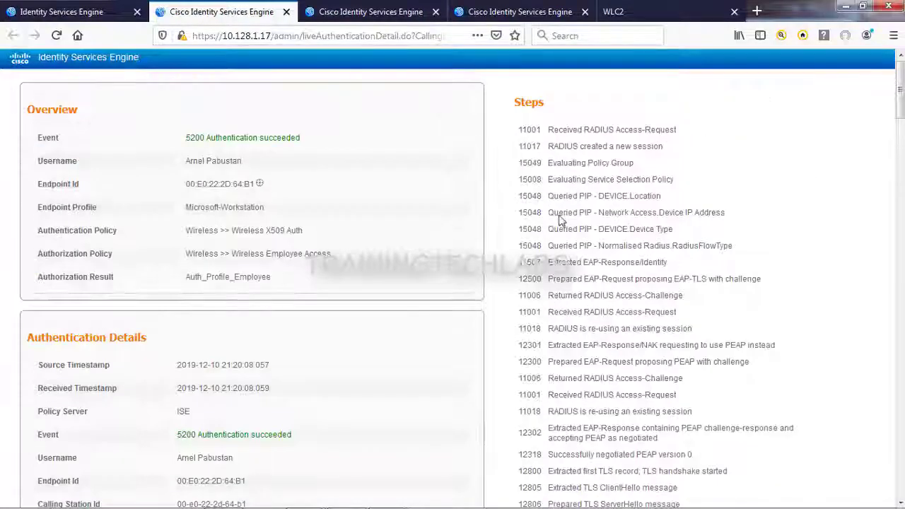
{"action": "left_click_drag", "start_coordinate": [670, 324], "coordinate": [676, 314]}
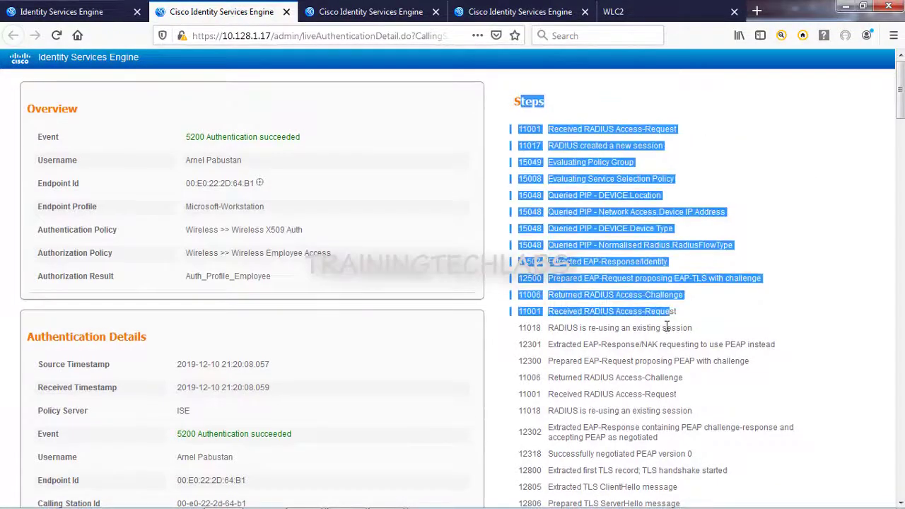
{"action": "scroll", "coordinate": [602, 292], "scroll_direction": "down", "scroll_amount": 2}
{"action": "left_click_drag", "start_coordinate": [548, 260], "coordinate": [595, 319]}
{"action": "scroll", "coordinate": [602, 318], "scroll_direction": "down", "scroll_amount": 7}
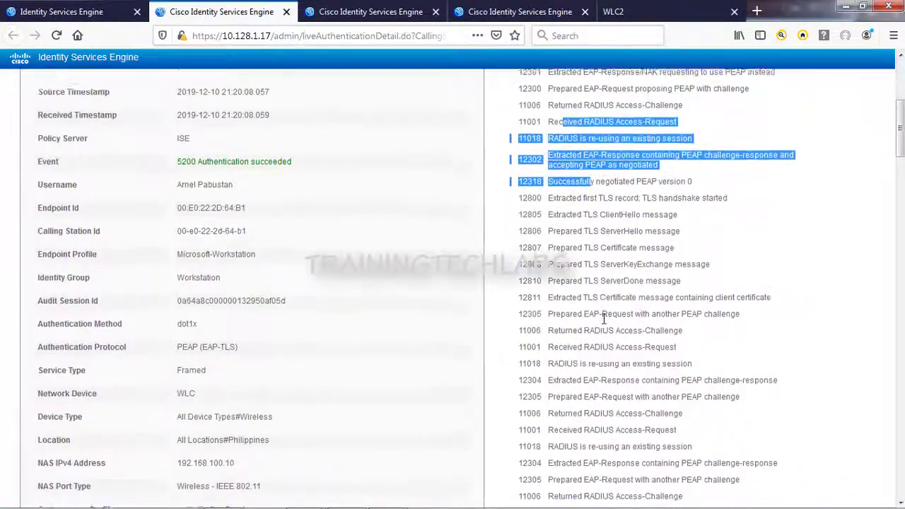
{"action": "scroll", "coordinate": [604, 319], "scroll_direction": "down", "scroll_amount": 2}
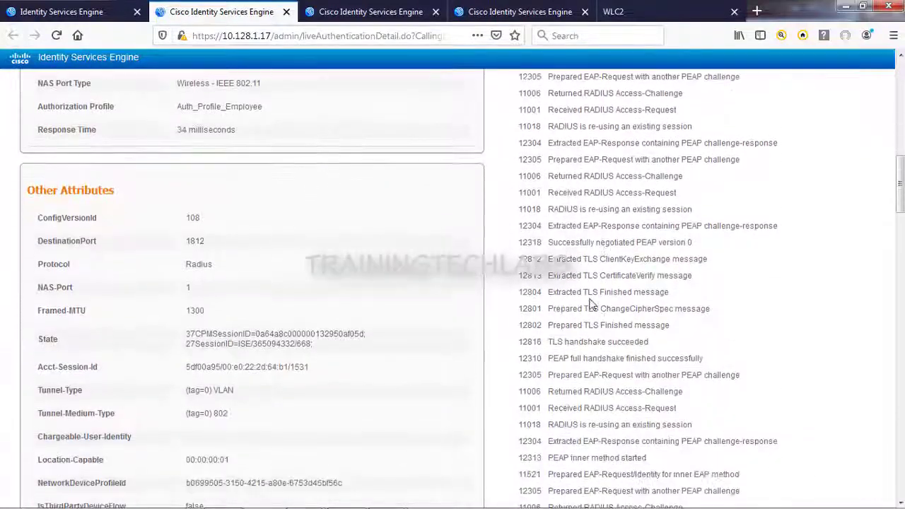
{"action": "left_click_drag", "start_coordinate": [607, 292], "coordinate": [610, 292]}
{"action": "scroll", "coordinate": [626, 268], "scroll_direction": "down", "scroll_amount": 2}
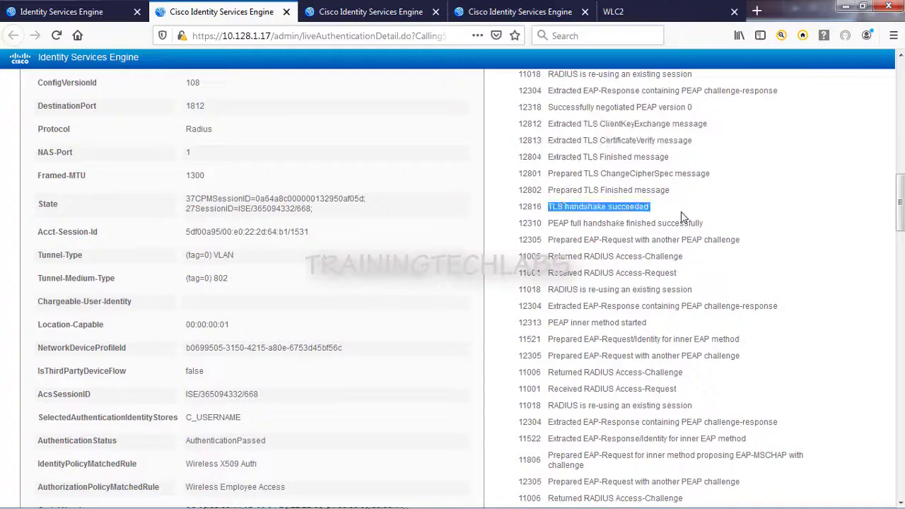
{"action": "scroll", "coordinate": [689, 273], "scroll_direction": "down", "scroll_amount": 2}
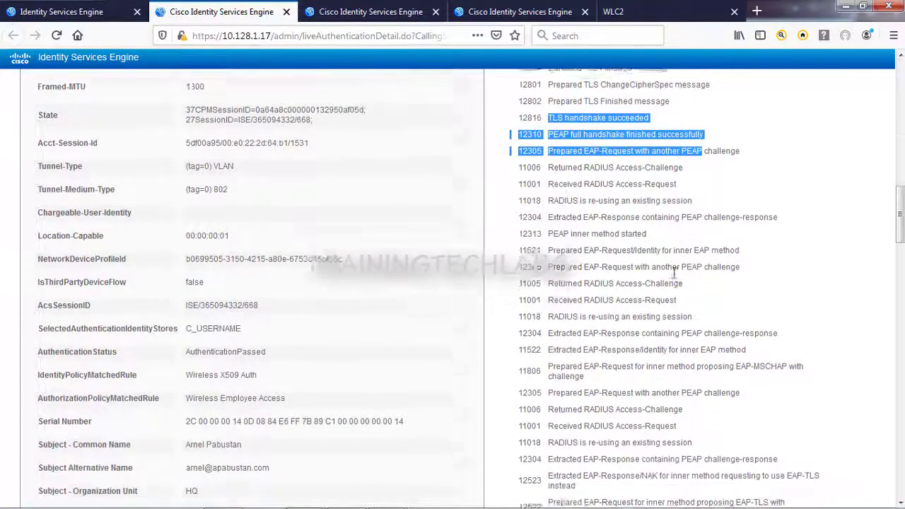
{"action": "scroll", "coordinate": [602, 264], "scroll_direction": "down", "scroll_amount": 3}
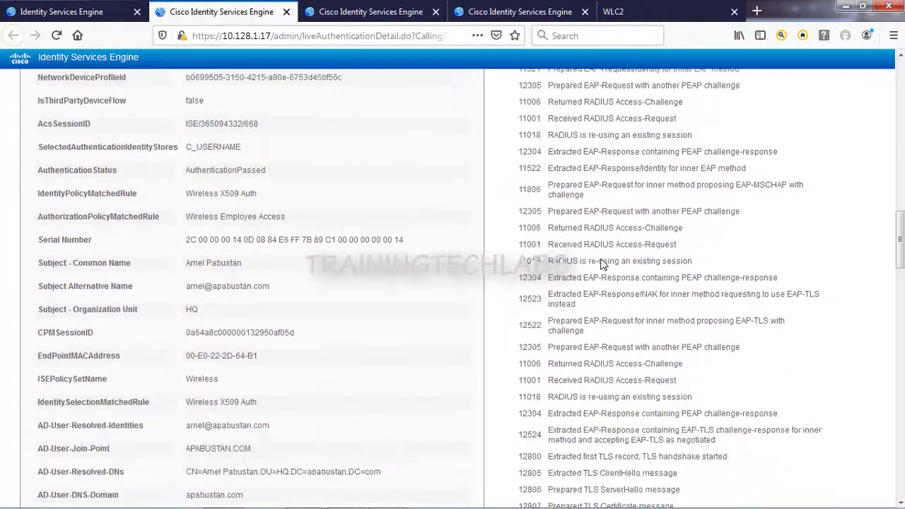
{"action": "scroll", "coordinate": [601, 264], "scroll_direction": "down", "scroll_amount": 3}
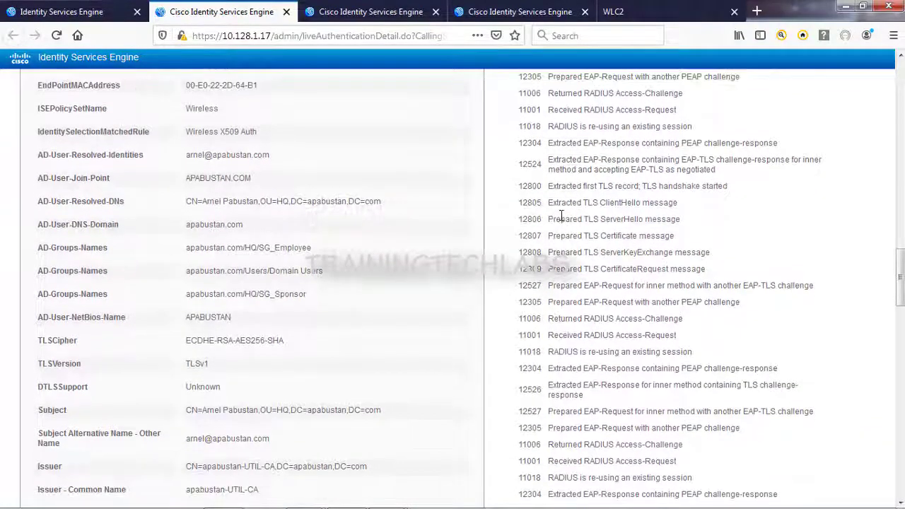
{"action": "scroll", "coordinate": [561, 215], "scroll_direction": "down", "scroll_amount": 3}
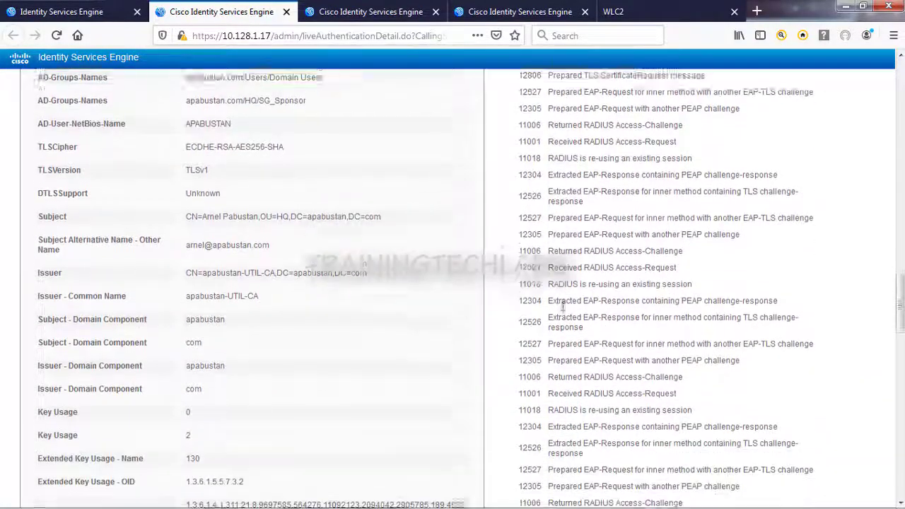
{"action": "scroll", "coordinate": [563, 306], "scroll_direction": "down", "scroll_amount": 3}
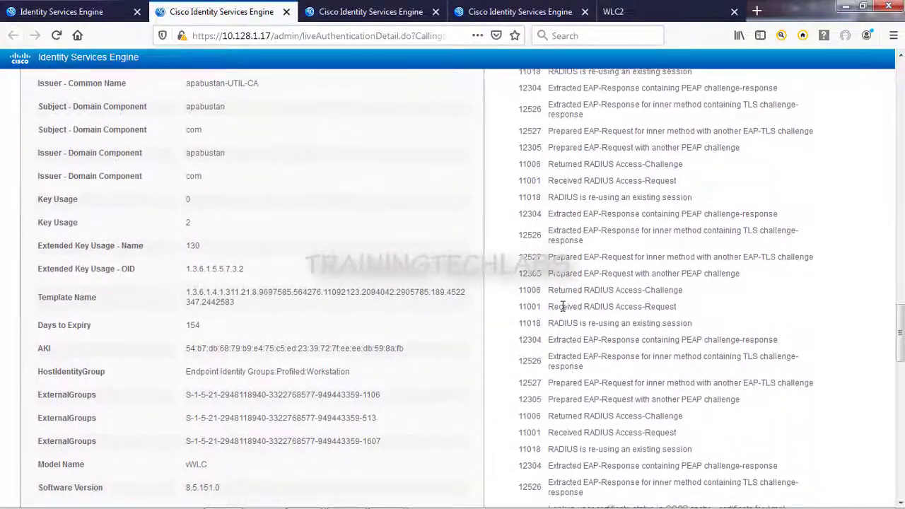
{"action": "scroll", "coordinate": [564, 305], "scroll_direction": "down", "scroll_amount": 4}
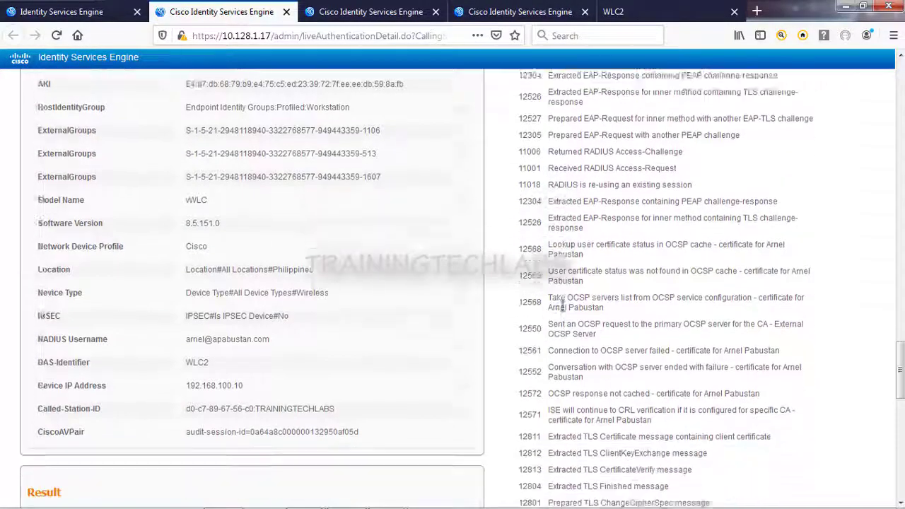
{"action": "scroll", "coordinate": [563, 305], "scroll_direction": "down", "scroll_amount": 1}
{"action": "scroll", "coordinate": [558, 315], "scroll_direction": "down", "scroll_amount": 3}
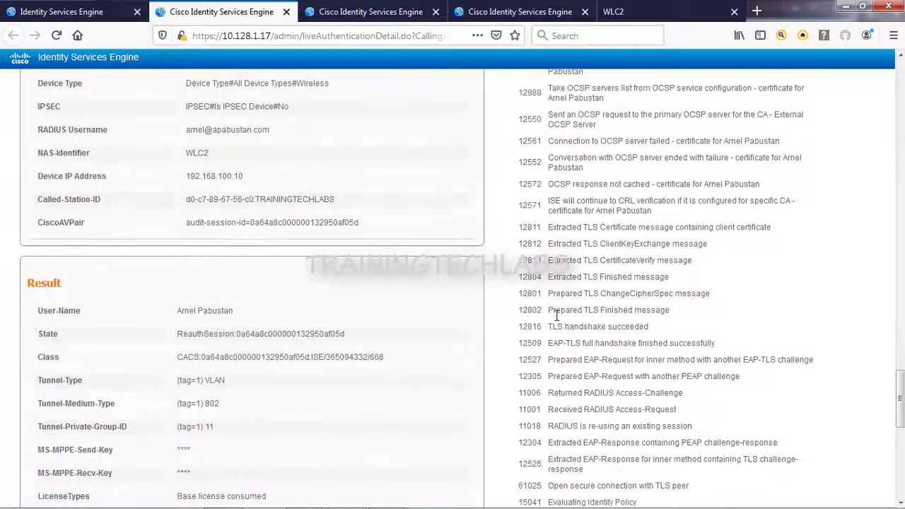
{"action": "scroll", "coordinate": [558, 321], "scroll_direction": "down", "scroll_amount": 2}
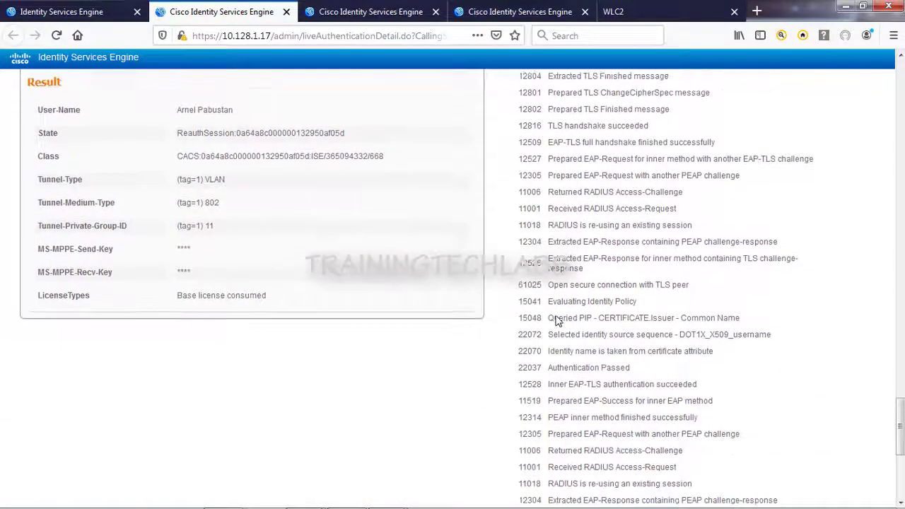
{"action": "scroll", "coordinate": [558, 314], "scroll_direction": "down", "scroll_amount": 2}
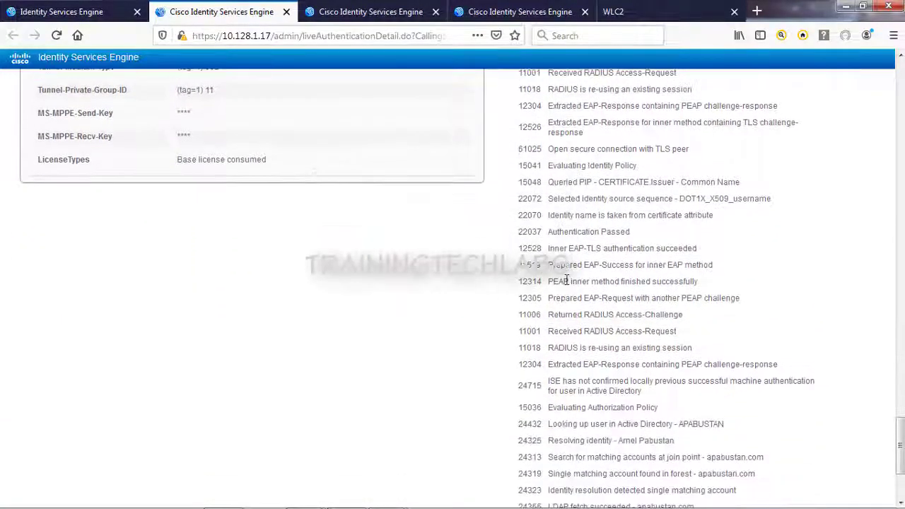
{"action": "scroll", "coordinate": [665, 281], "scroll_direction": "down", "scroll_amount": 2}
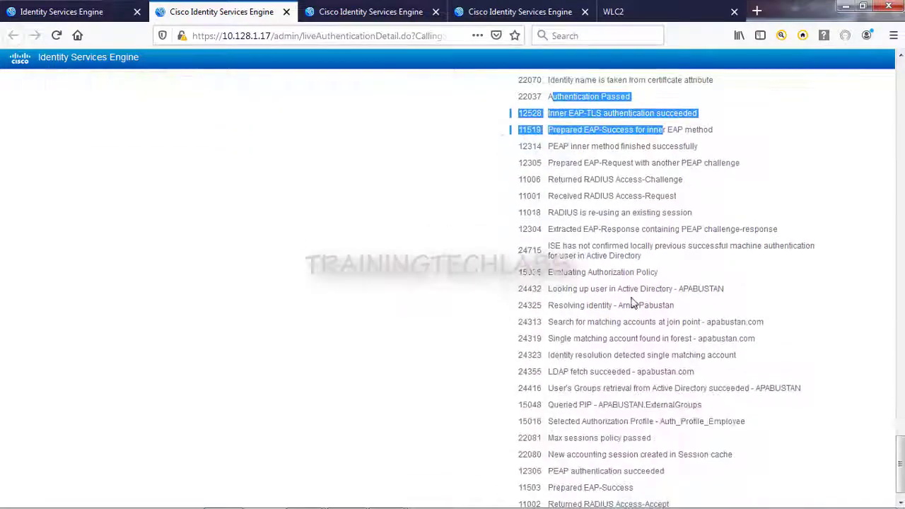
{"action": "left_click_drag", "start_coordinate": [586, 290], "coordinate": [734, 295]}
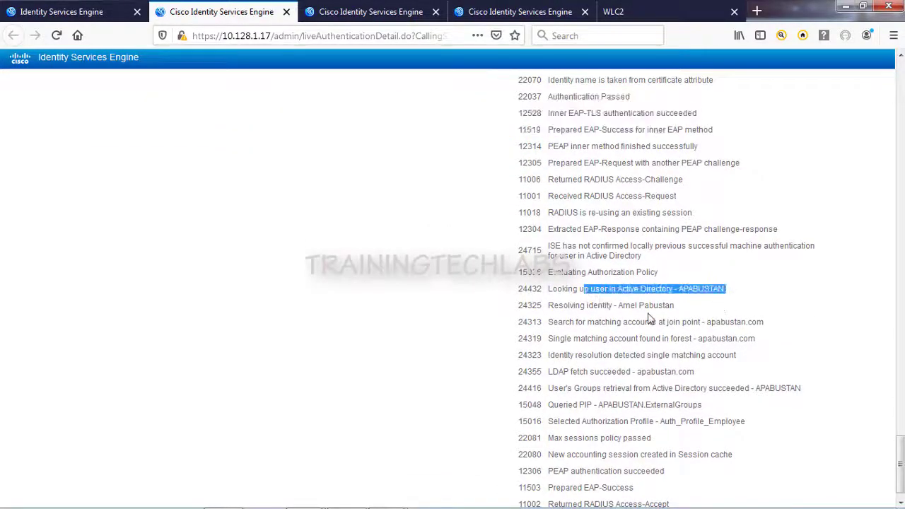
{"action": "scroll", "coordinate": [688, 322], "scroll_direction": "down", "scroll_amount": 1}
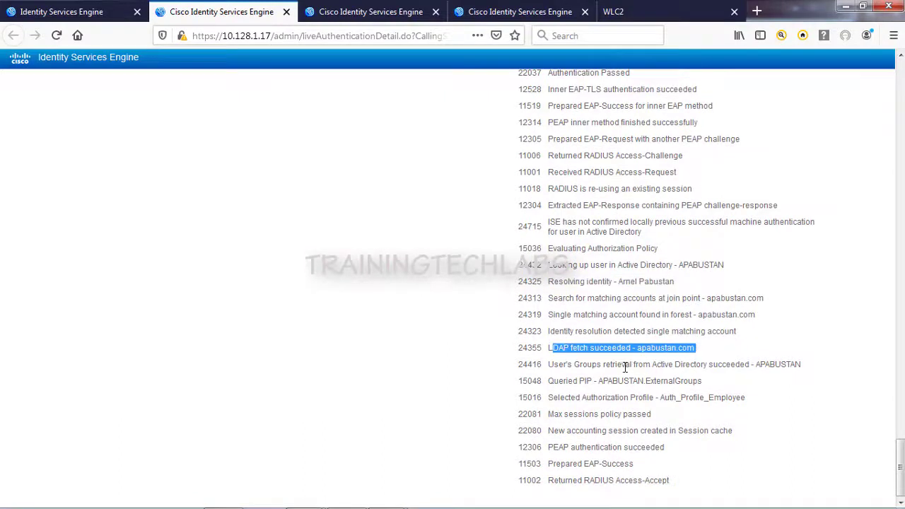
{"action": "left_click_drag", "start_coordinate": [618, 364], "coordinate": [799, 364]}
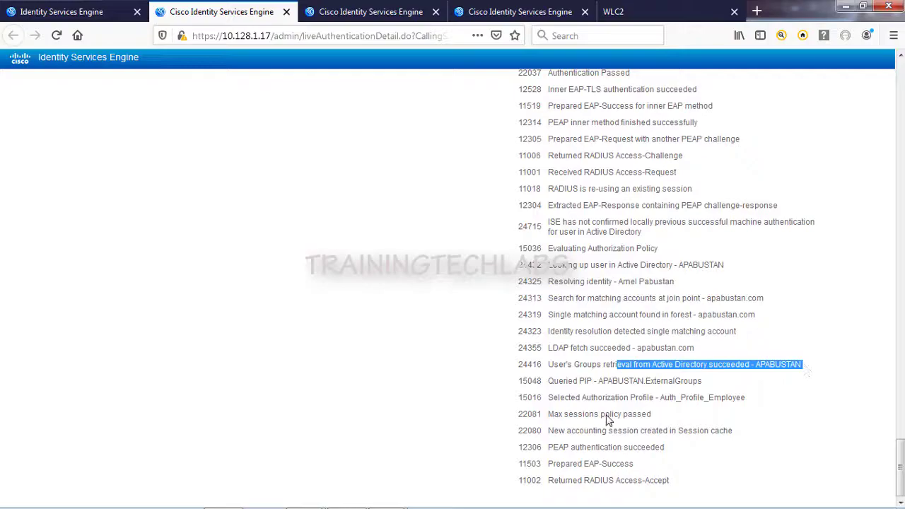
{"action": "scroll", "coordinate": [587, 411], "scroll_direction": "up", "scroll_amount": 20}
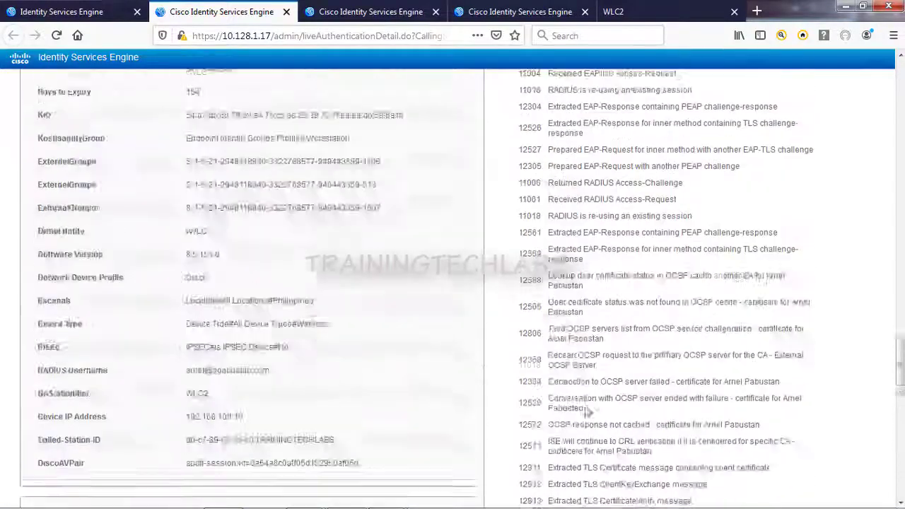